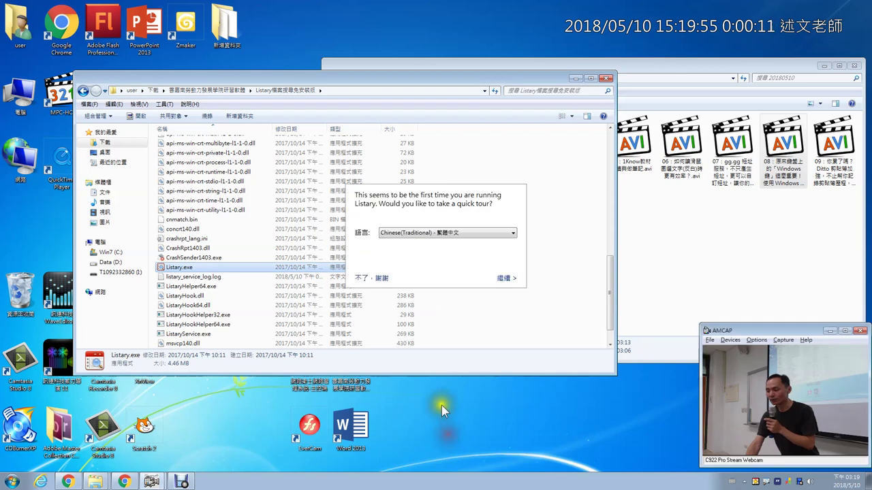
Step: Decline Listary's first-run quick tour and minimize the folder window that holds Listary.exe
{"action": "left_click", "coordinate": [465, 253]}
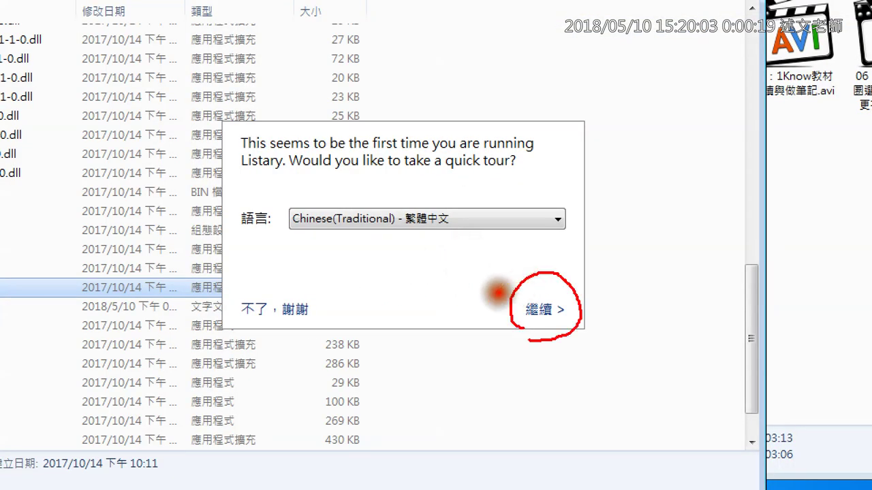
{"action": "left_click_drag", "start_coordinate": [434, 180], "coordinate": [543, 182]}
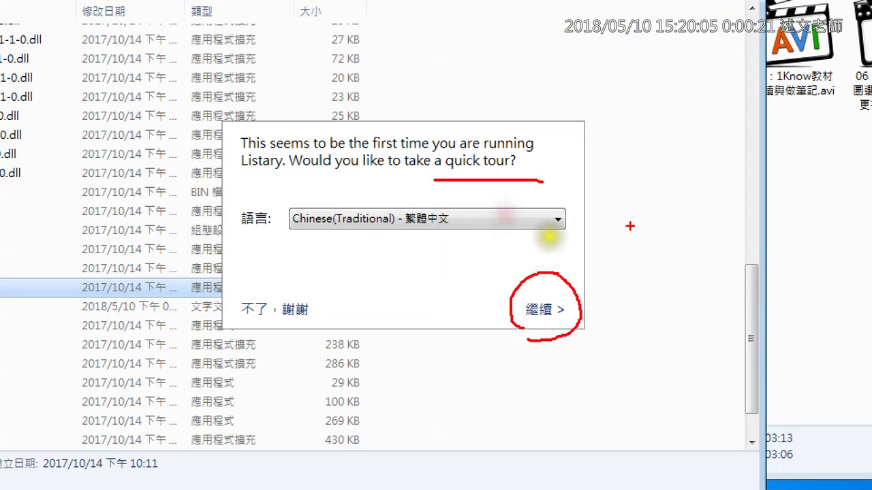
{"action": "mouse_move", "coordinate": [628, 226]}
{"action": "left_mouse_down"}
{"action": "mouse_move", "coordinate": [600, 269]}
{"action": "mouse_move", "coordinate": [628, 267]}
{"action": "left_mouse_up"}
{"action": "mouse_move", "coordinate": [310, 327]}
{"action": "left_mouse_down"}
{"action": "mouse_move", "coordinate": [237, 321]}
{"action": "mouse_move", "coordinate": [322, 318]}
{"action": "left_mouse_up"}
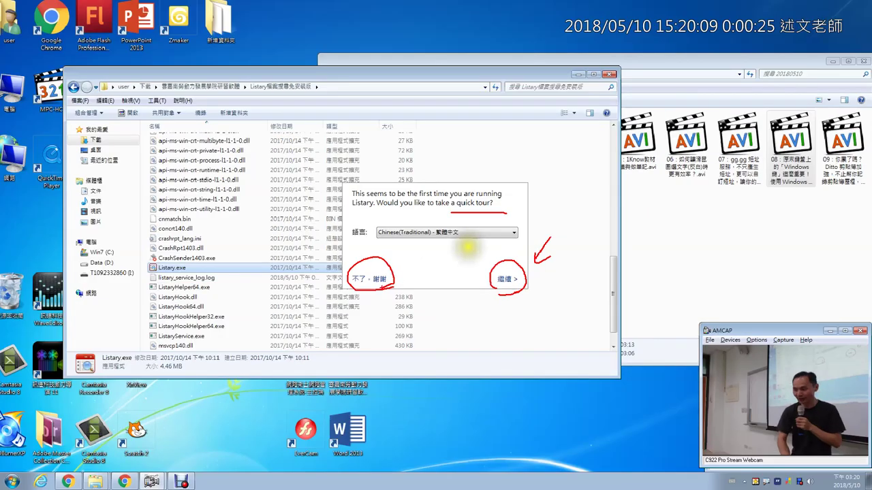
{"action": "left_click", "coordinate": [382, 277]}
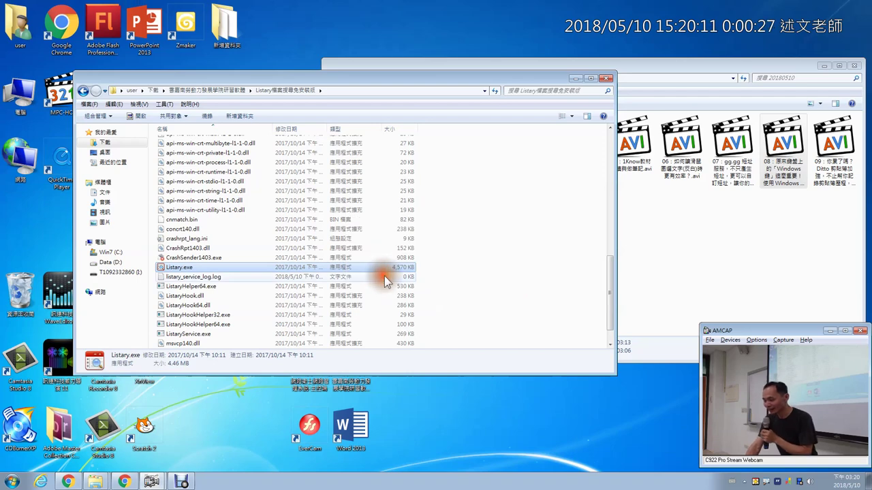
{"action": "left_click", "coordinate": [576, 78]}
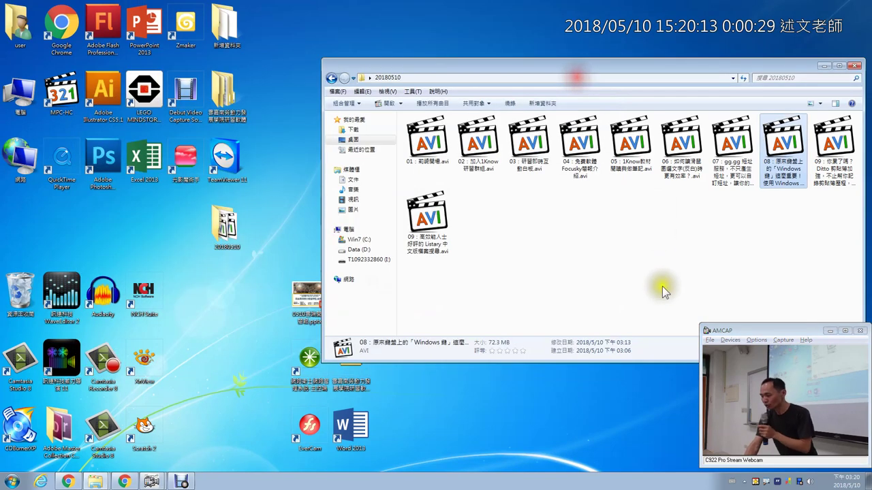
Step: Move the Listary icon from the hidden notification icons to the visible notification area and open its options (選項設定)
{"action": "left_click", "coordinate": [732, 482]}
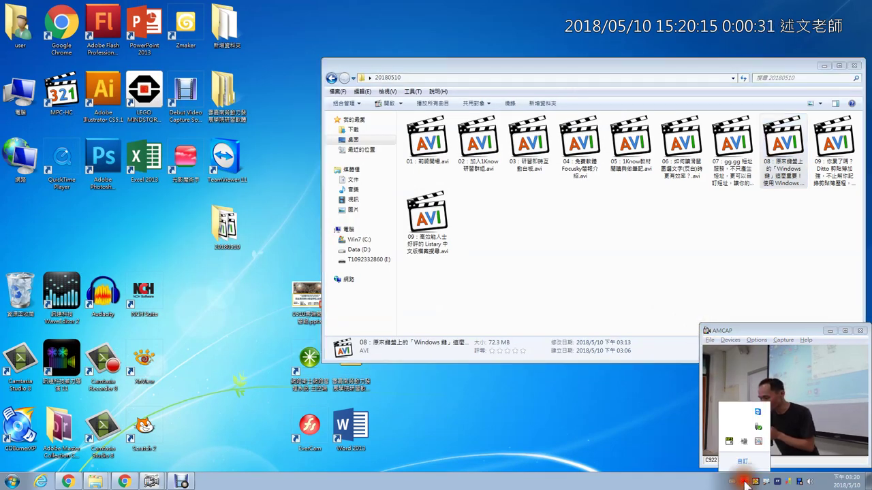
{"action": "left_click_drag", "start_coordinate": [758, 441], "coordinate": [758, 482]}
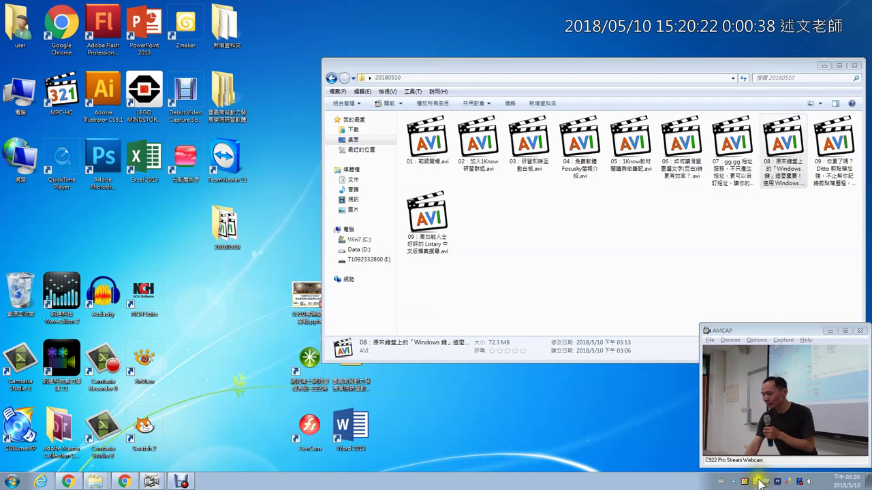
{"action": "right_click", "coordinate": [753, 472]}
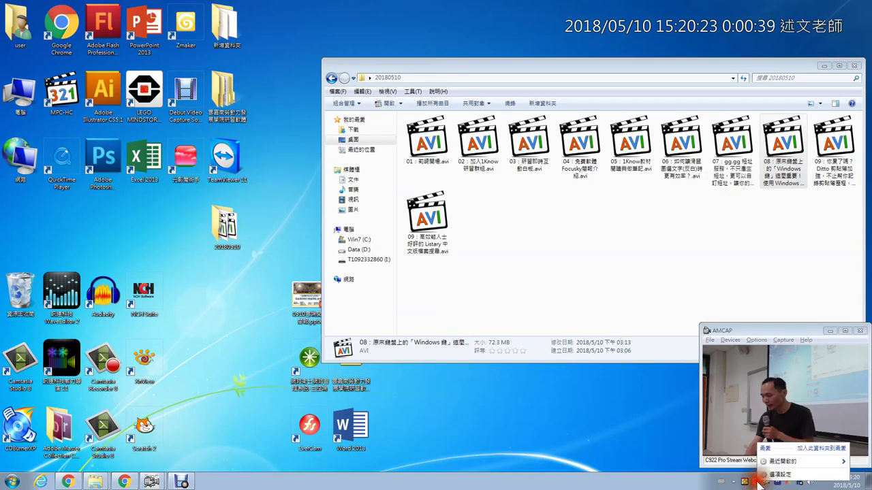
{"action": "left_click", "coordinate": [767, 474]}
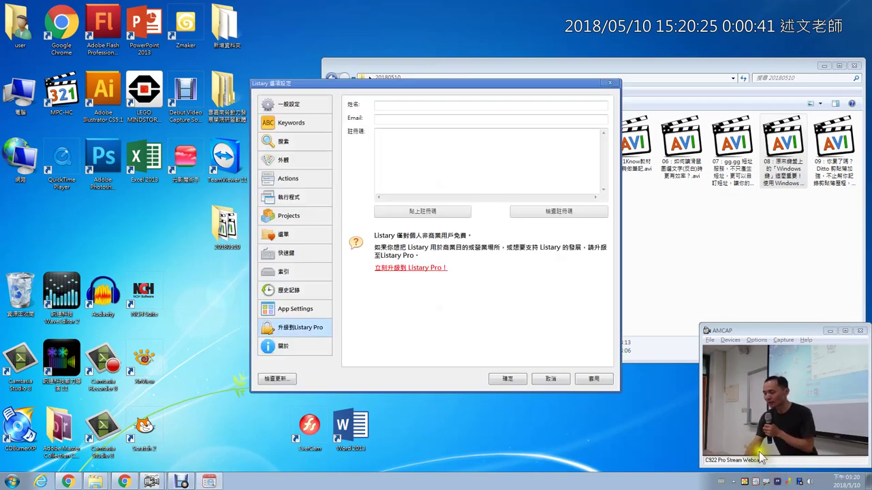
Step: Review Listary's general settings (一般設定), including the interface language, and close the options dialog
{"action": "left_click", "coordinate": [298, 107]}
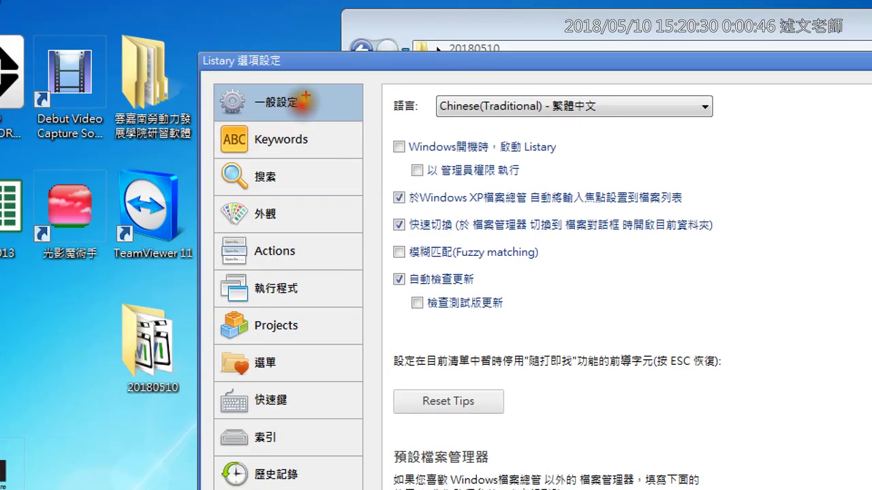
{"action": "left_click_drag", "start_coordinate": [306, 97], "coordinate": [339, 86]}
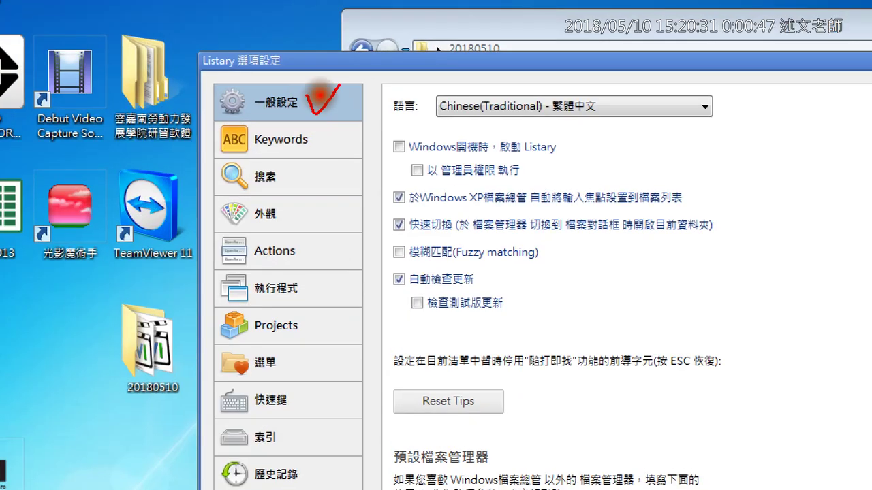
{"action": "left_click_drag", "start_coordinate": [425, 122], "coordinate": [712, 133]}
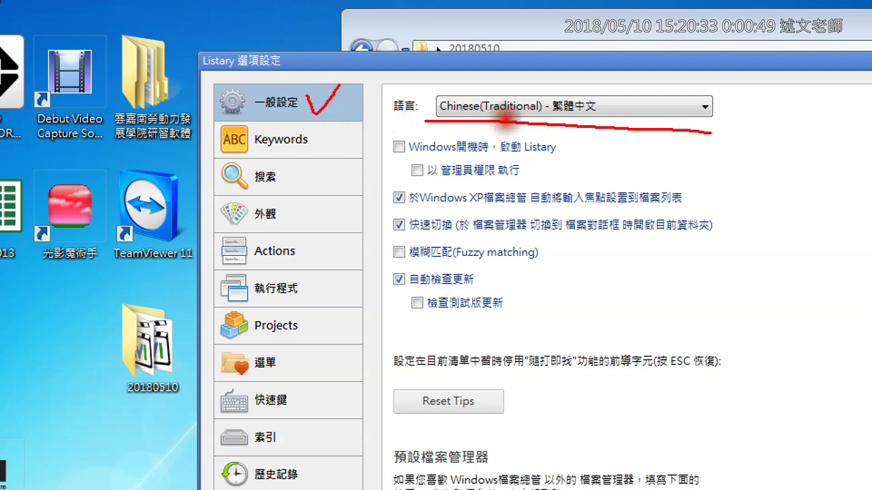
{"action": "key", "text": "Escape"}
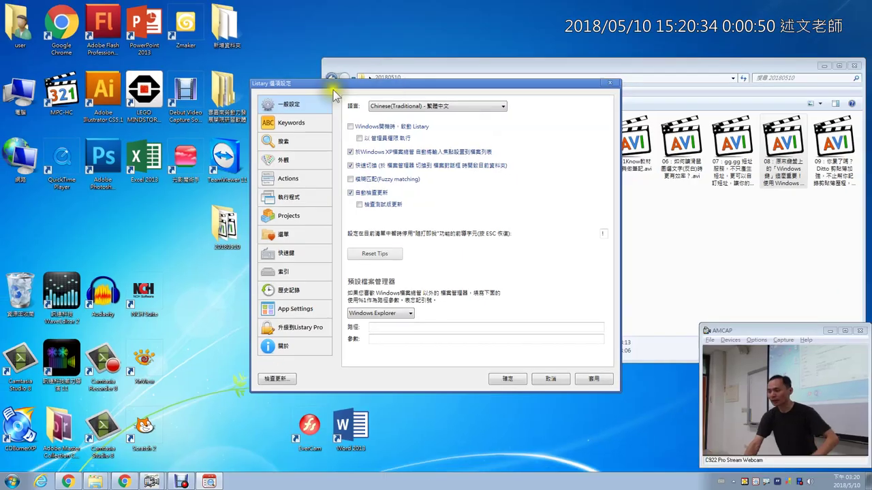
{"action": "left_click", "coordinate": [610, 83]}
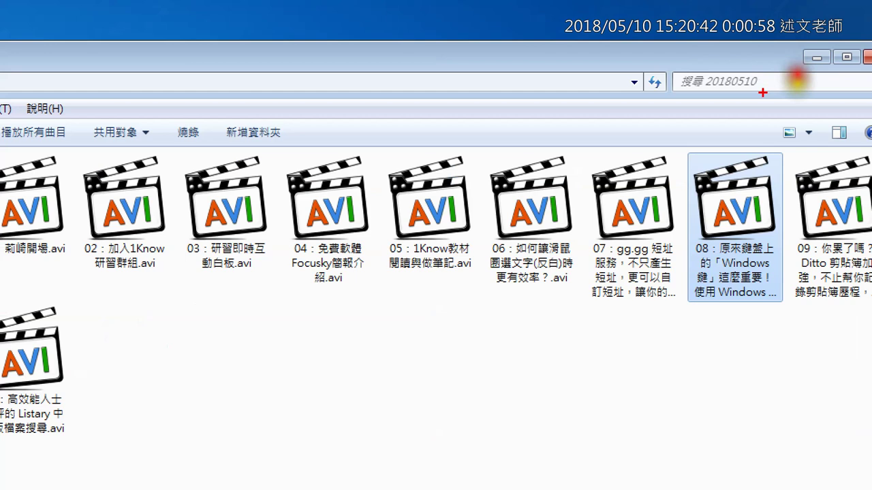
Step: View the search filters offered by the 20180510 folder window's own search and dismiss them
{"action": "mouse_move", "coordinate": [762, 92]}
{"action": "left_mouse_down"}
{"action": "mouse_move", "coordinate": [671, 95]}
{"action": "mouse_move", "coordinate": [732, 47]}
{"action": "mouse_move", "coordinate": [760, 108]}
{"action": "left_mouse_up"}
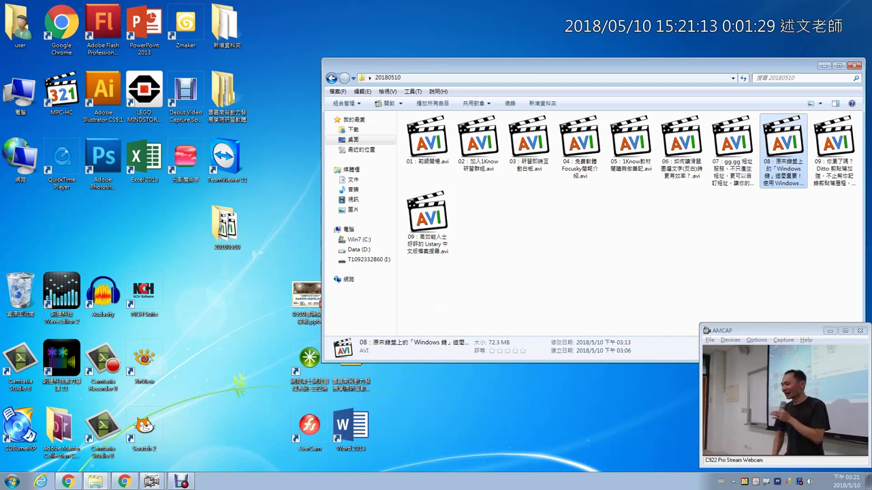
{"action": "left_click", "coordinate": [794, 77]}
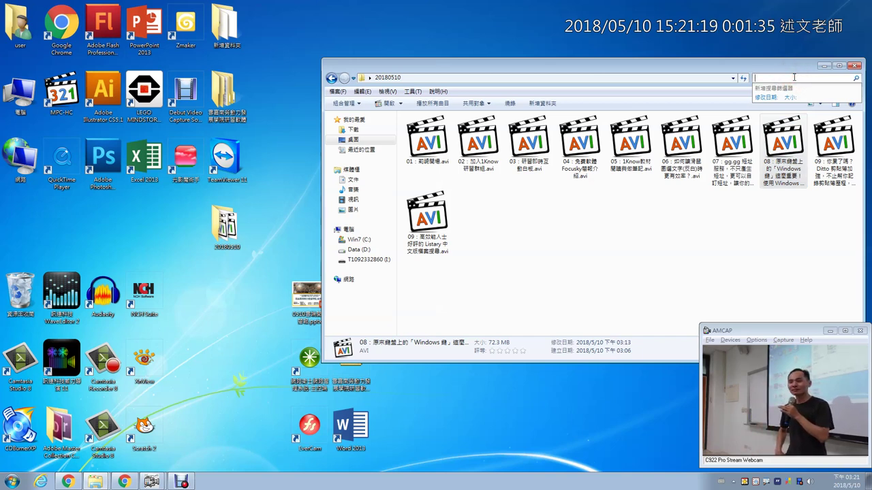
{"action": "key", "text": "Escape"}
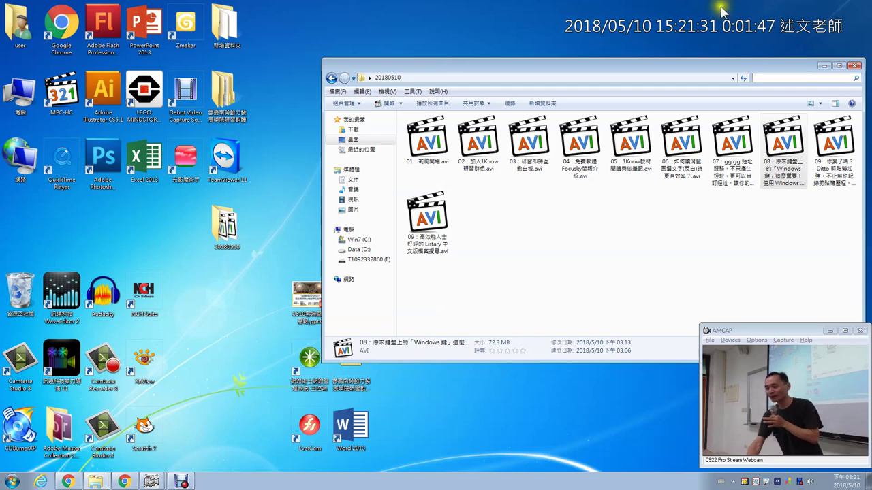
Step: Reposition the 20180510 folder window, bring up Listary's search bar with Chinese input enabled, and search for 莉
{"action": "left_click_drag", "start_coordinate": [724, 66], "coordinate": [697, 47]}
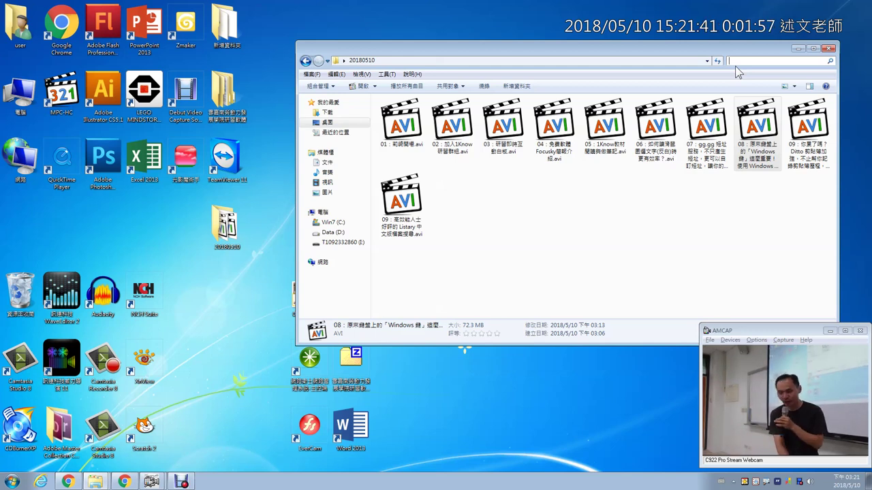
{"action": "key", "text": "ctrl"}
{"action": "key", "text": "ctrl"}
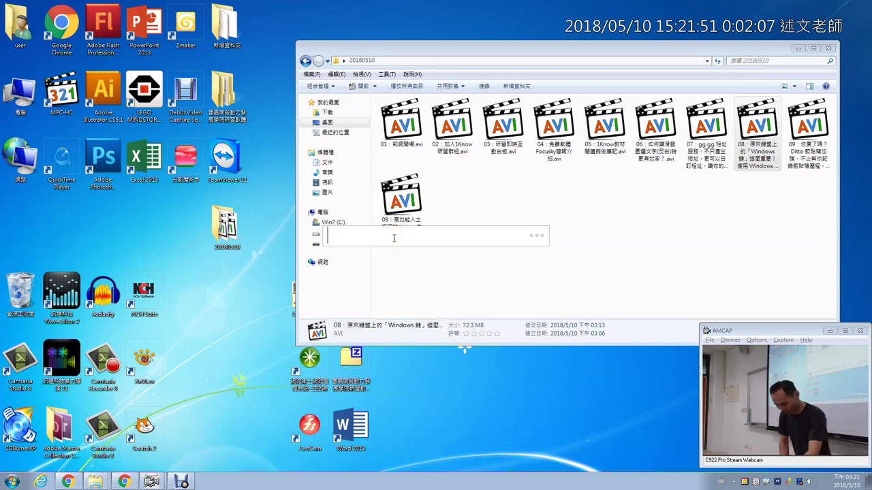
{"action": "key", "text": "ctrl+shift"}
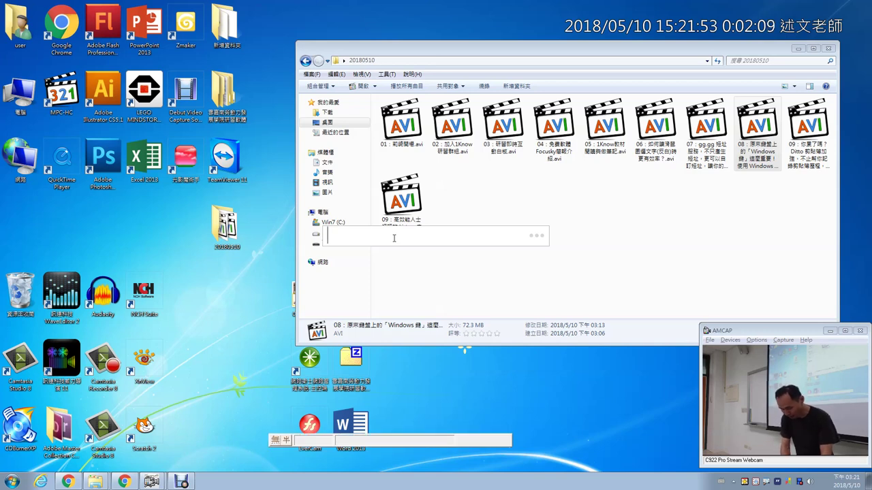
{"action": "type", "text": "莉"}
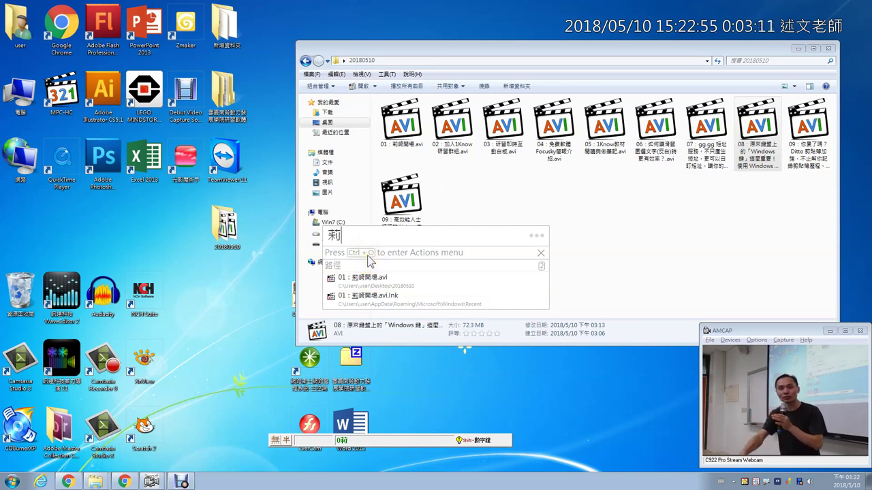
Step: Open the containing folder of the 01 .avi file from the Listary results, and close that folder window after viewing it
{"action": "right_click", "coordinate": [383, 286]}
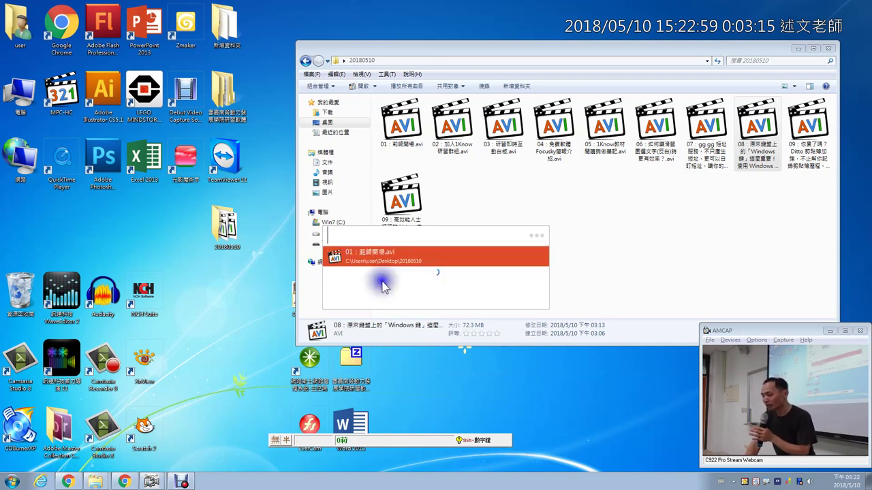
{"action": "left_click", "coordinate": [375, 285]}
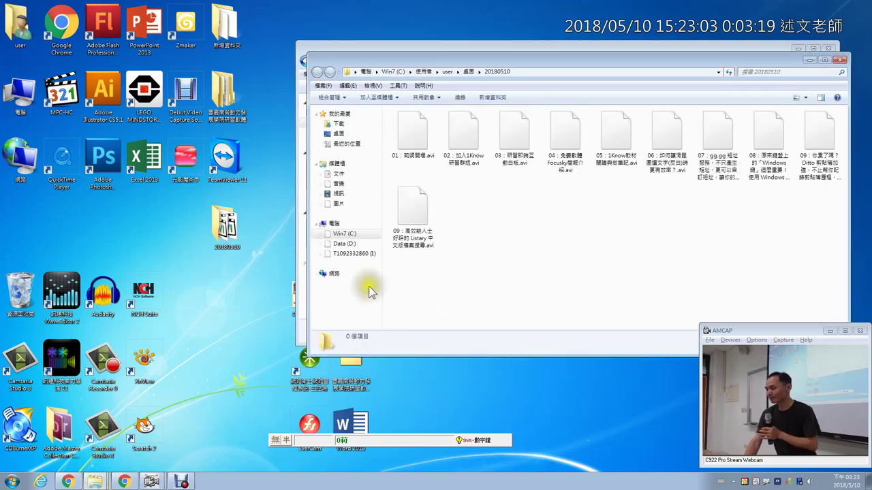
{"action": "left_click_drag", "start_coordinate": [589, 62], "coordinate": [516, 51]}
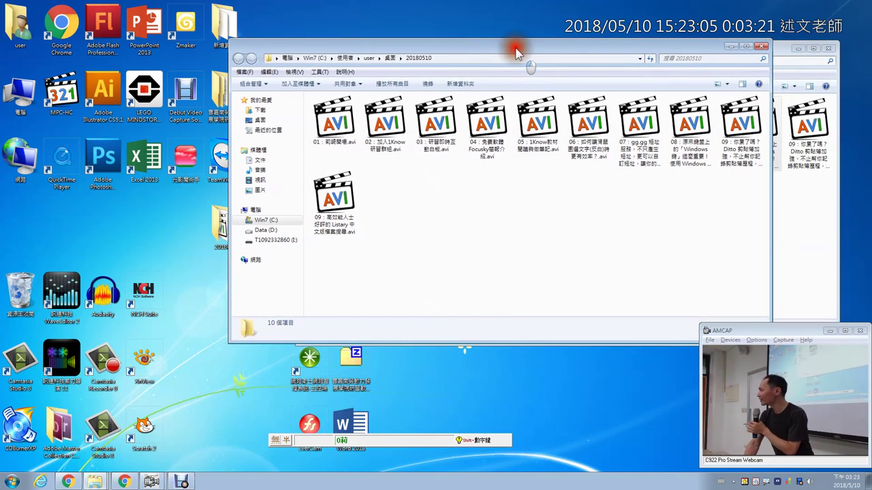
{"action": "left_click", "coordinate": [762, 49]}
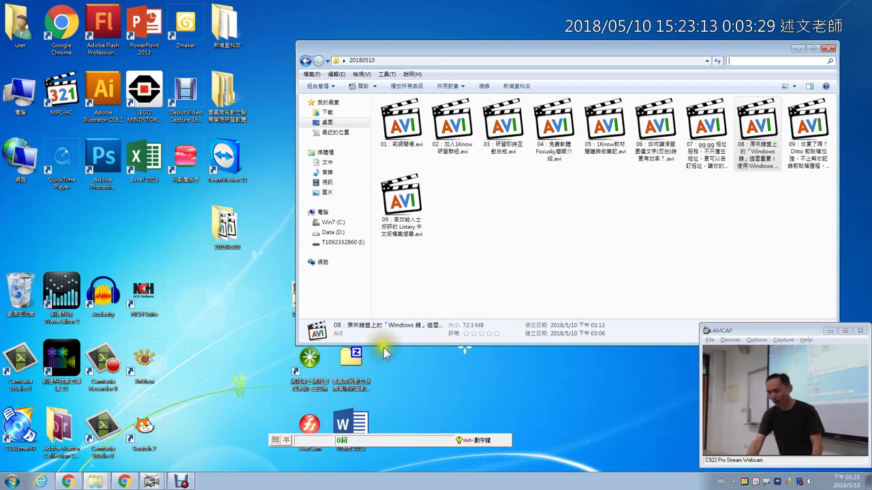
Step: Turn off Chinese input and bring up Listary's search bar again, ready for a new query
{"action": "key", "text": "ctrl+space"}
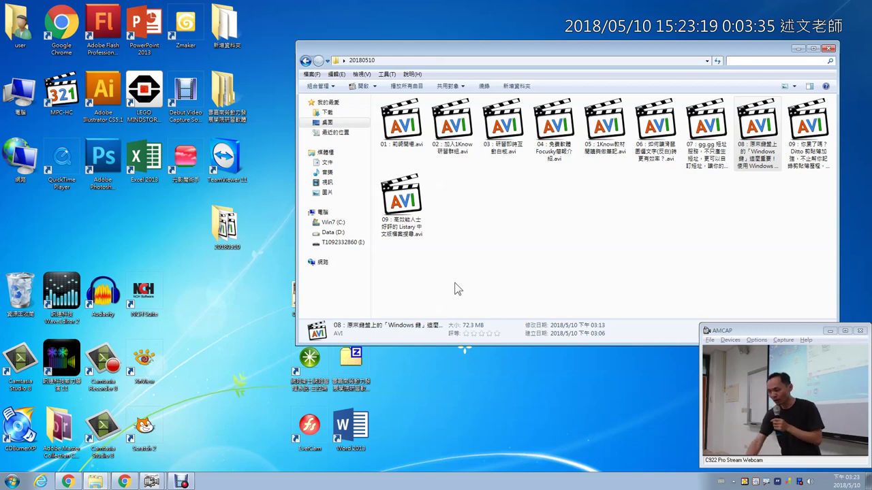
{"action": "key", "text": "ctrl"}
{"action": "key", "text": "ctrl"}
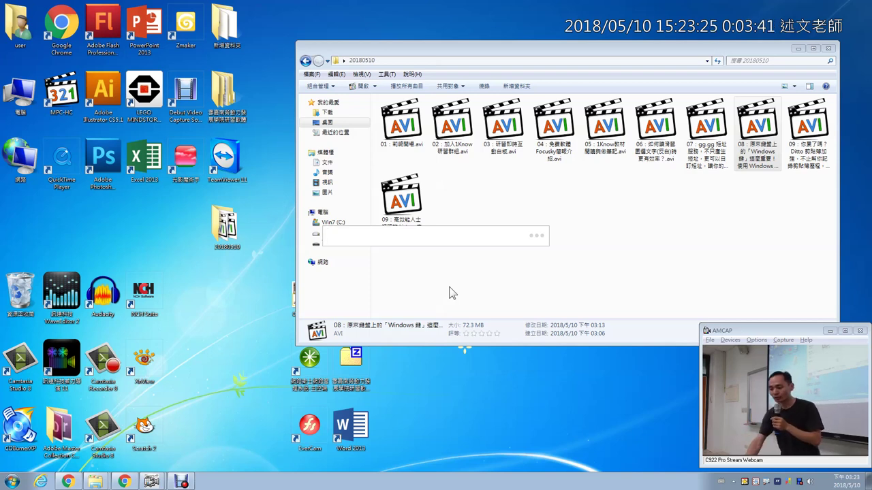
{"action": "left_click", "coordinate": [444, 236]}
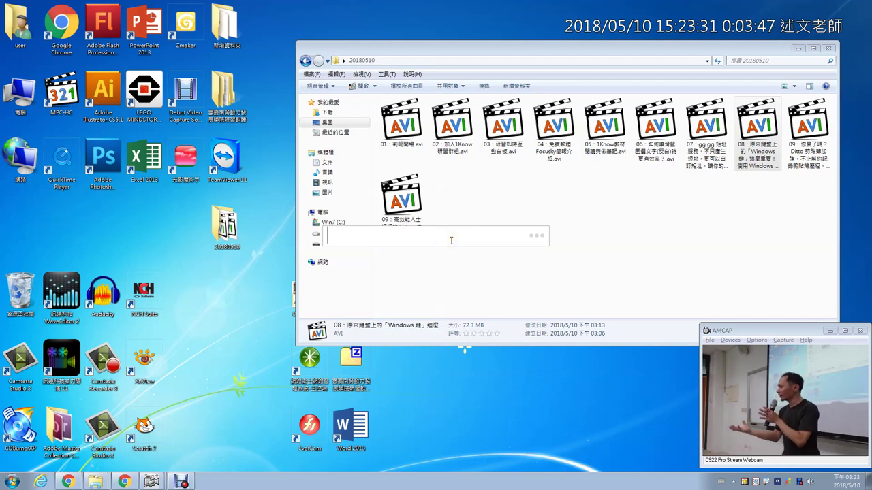
Step: Dismiss the Listary search bar and launch Word 2013 from its desktop shortcut
{"action": "left_click", "coordinate": [12, 484]}
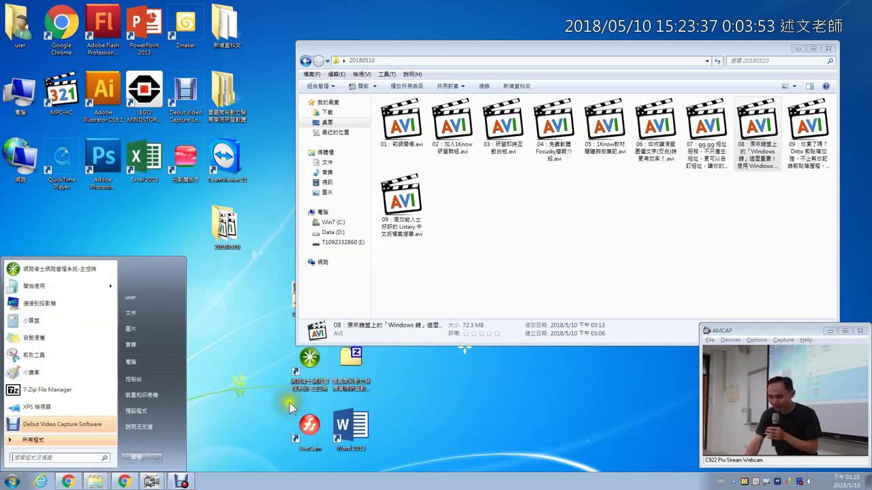
{"action": "left_click", "coordinate": [344, 426]}
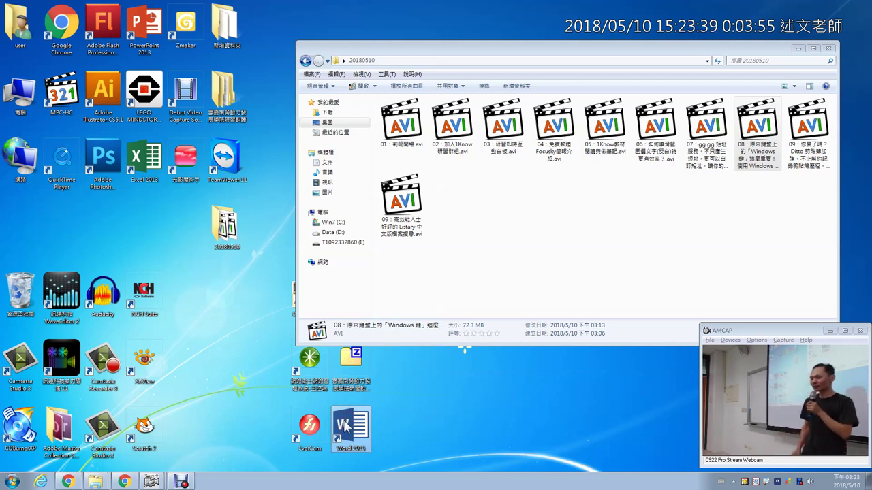
{"action": "double_click", "coordinate": [344, 426]}
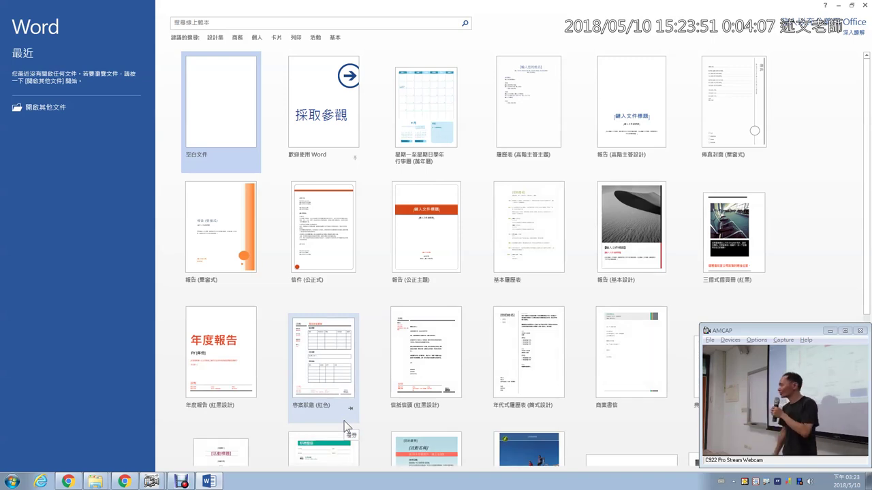
Step: Create a Word document from the 星期一至星期日學年行事曆 (萬年曆) template for month 5 月 and year 2018
{"action": "left_click", "coordinate": [432, 124]}
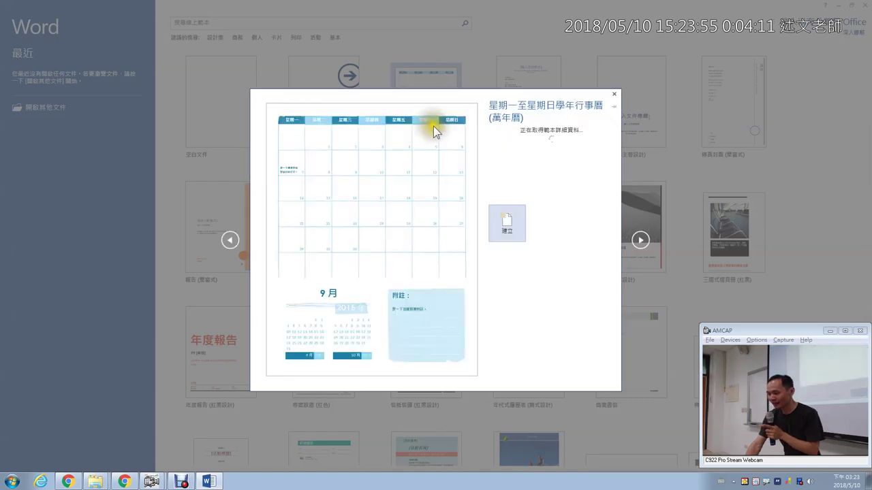
{"action": "left_click", "coordinate": [505, 249]}
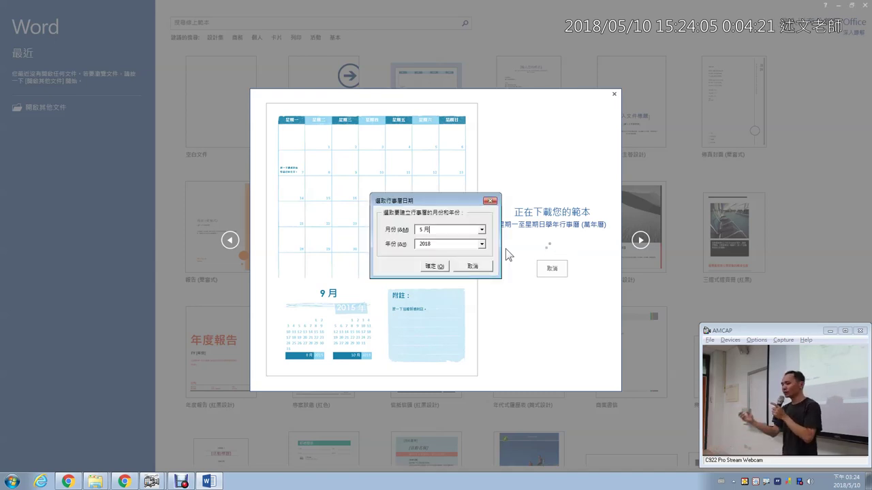
{"action": "left_click", "coordinate": [434, 266]}
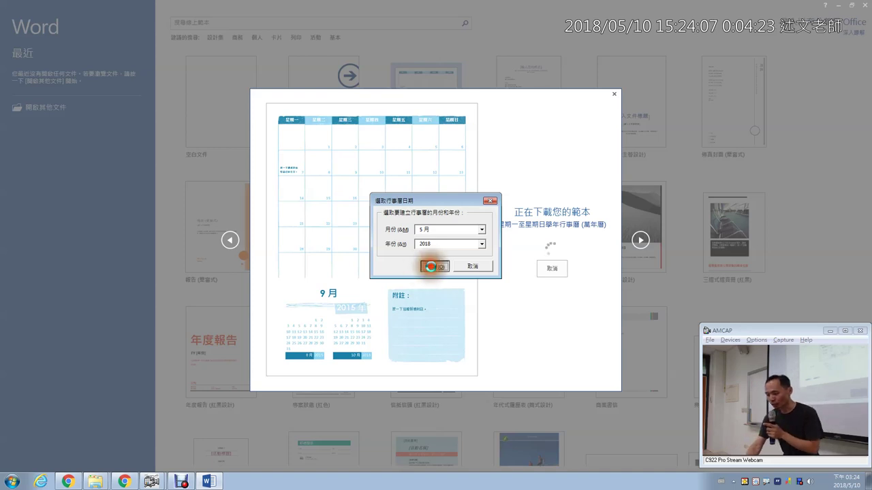
{"action": "left_click", "coordinate": [472, 267]}
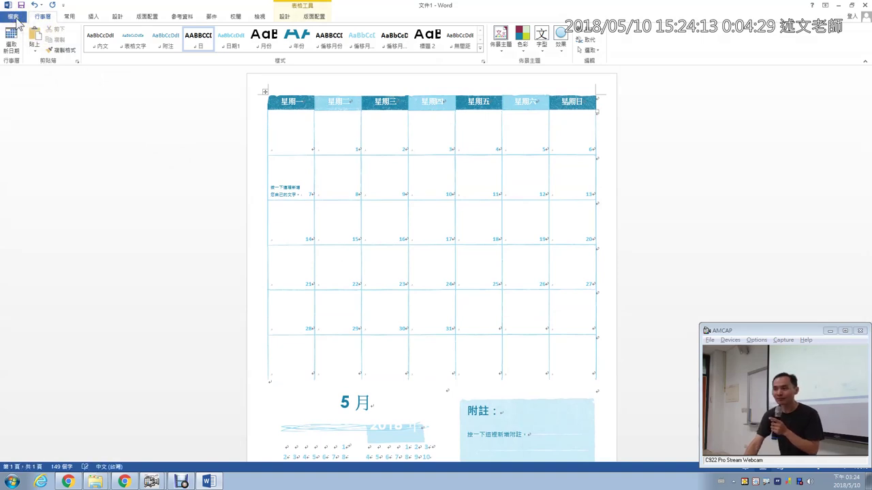
{"action": "left_click", "coordinate": [16, 19]}
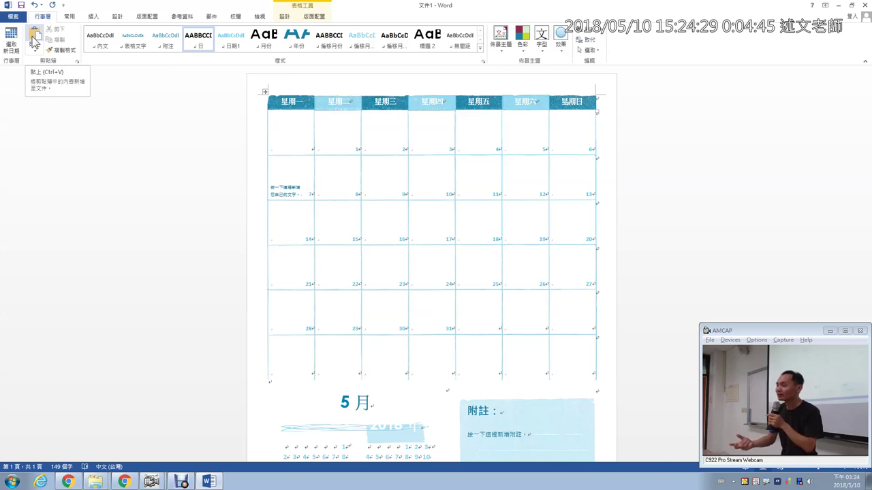
{"action": "left_click", "coordinate": [12, 15]}
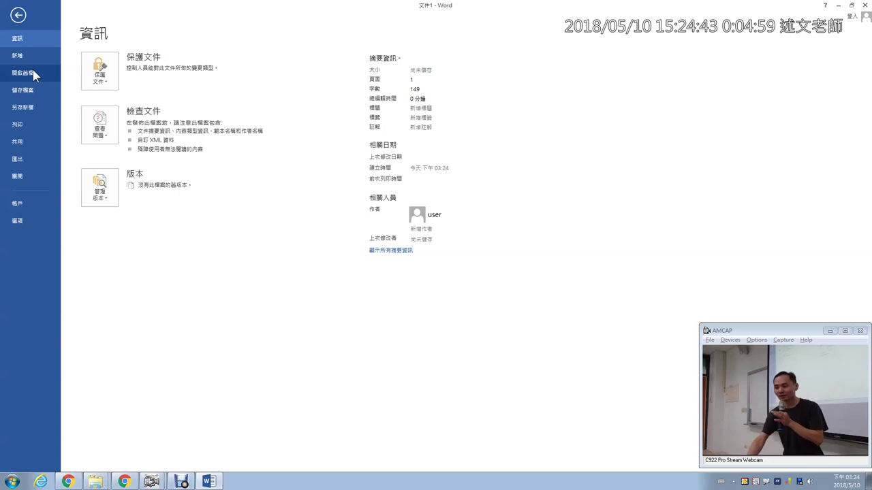
{"action": "left_click", "coordinate": [17, 15]}
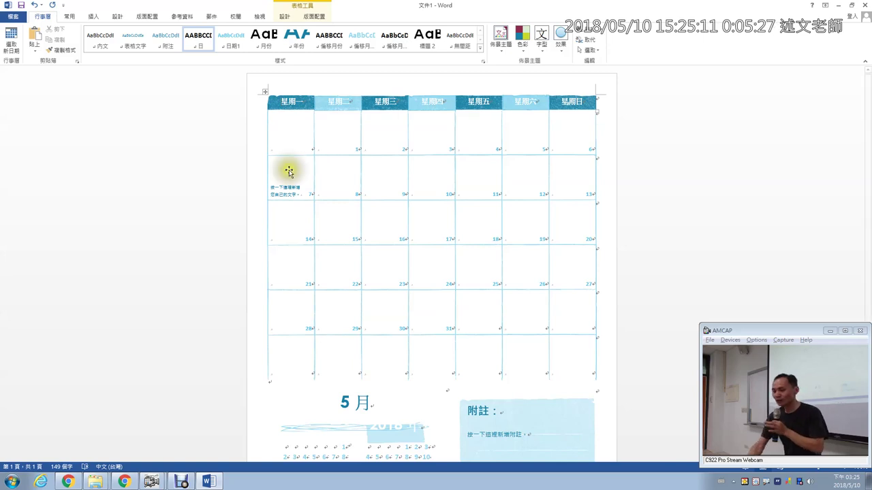
Step: Save the calendar document to the desktop (桌面) as the Word file 星期一.docx
{"action": "left_click", "coordinate": [21, 5]}
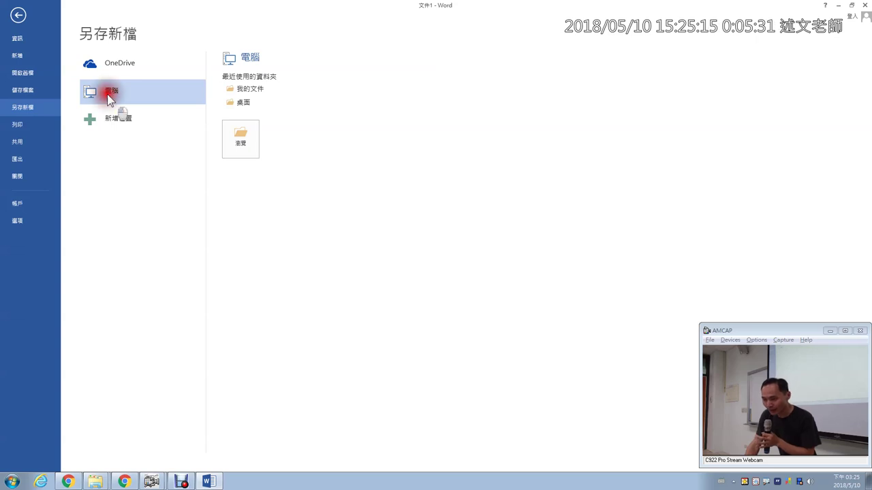
{"action": "left_click", "coordinate": [242, 140]}
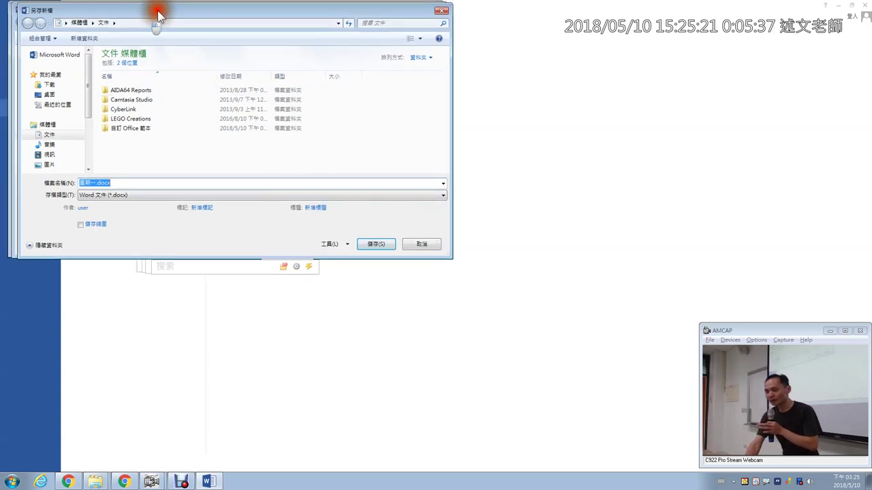
{"action": "left_click_drag", "start_coordinate": [159, 10], "coordinate": [361, 29]}
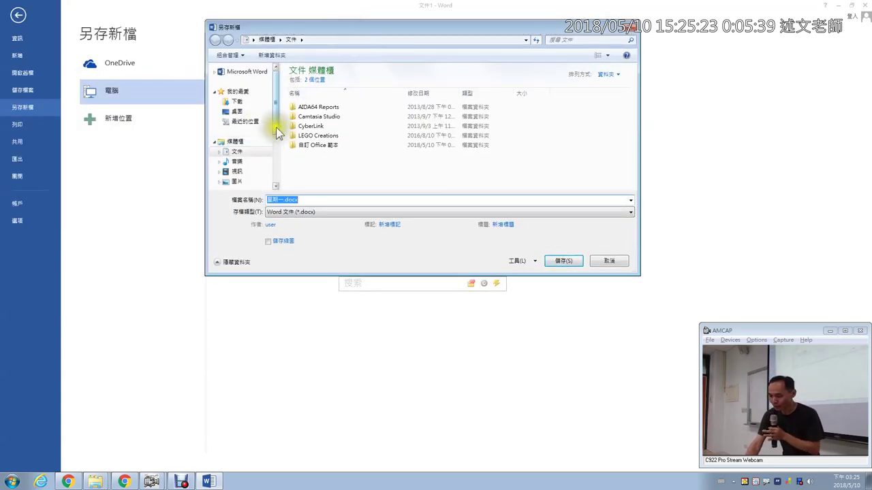
{"action": "left_click_drag", "start_coordinate": [276, 124], "coordinate": [276, 142]}
{"action": "left_click", "coordinate": [257, 178]}
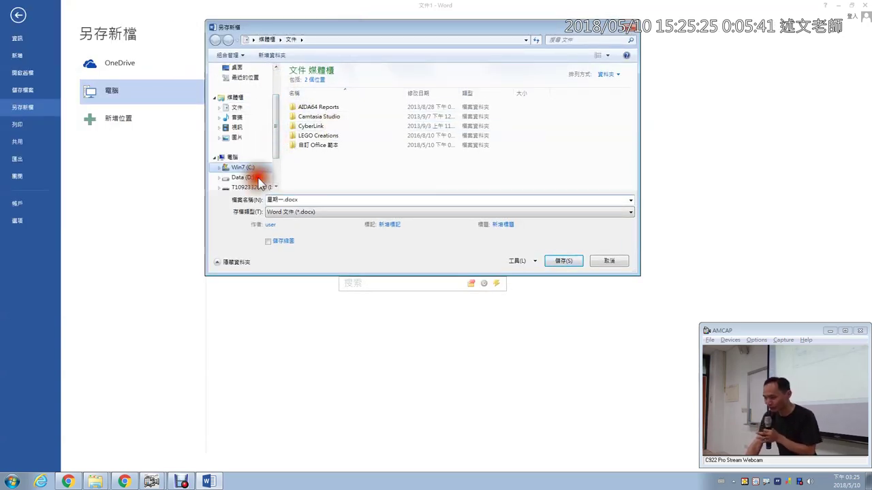
{"action": "left_click", "coordinate": [232, 67]}
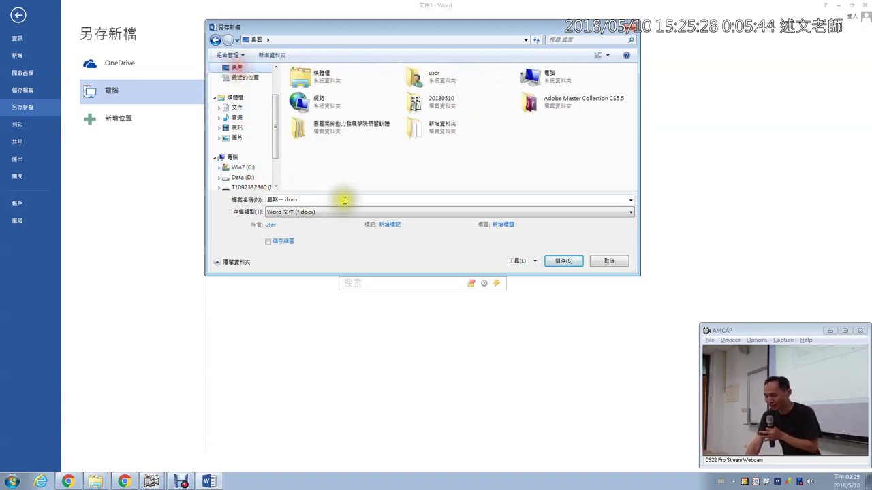
{"action": "left_click", "coordinate": [564, 260]}
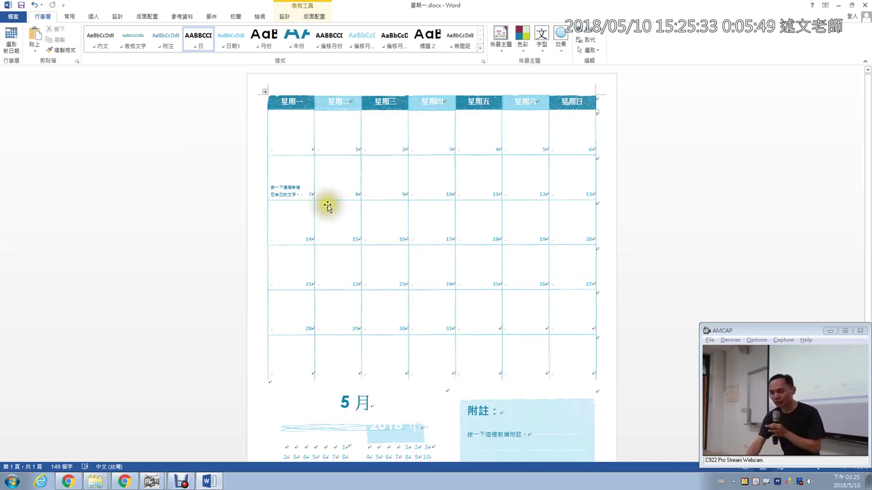
Step: Bring up the Save As dialog at the desktop folder and search for 桌面 in its attached Listary bar
{"action": "left_click", "coordinate": [13, 17]}
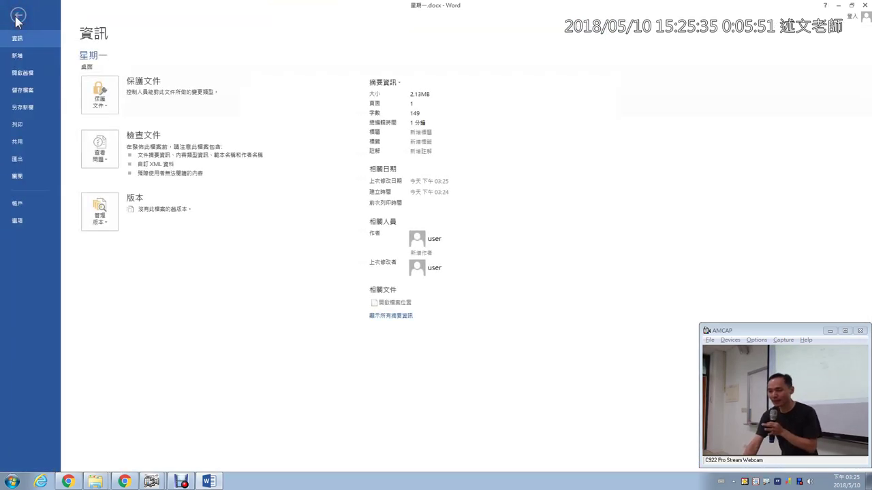
{"action": "left_click", "coordinate": [22, 107]}
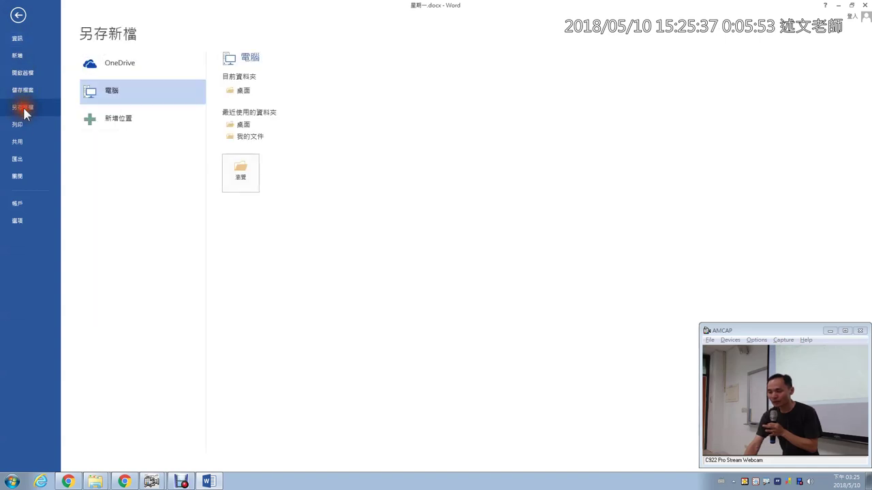
{"action": "left_click", "coordinate": [241, 172]}
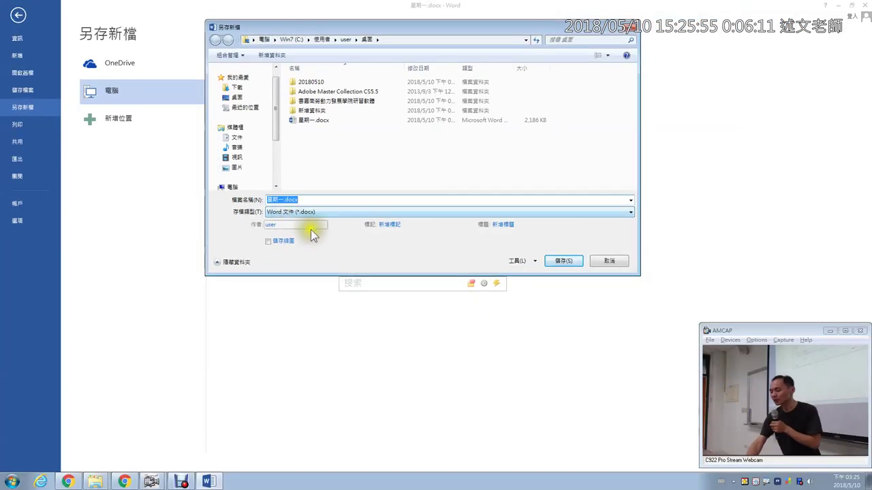
{"action": "left_click", "coordinate": [417, 347]}
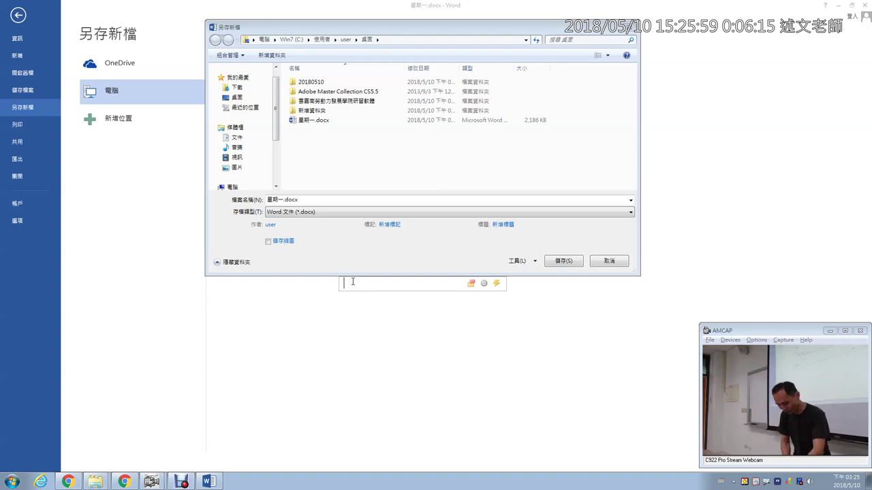
{"action": "type", "text": "桌"}
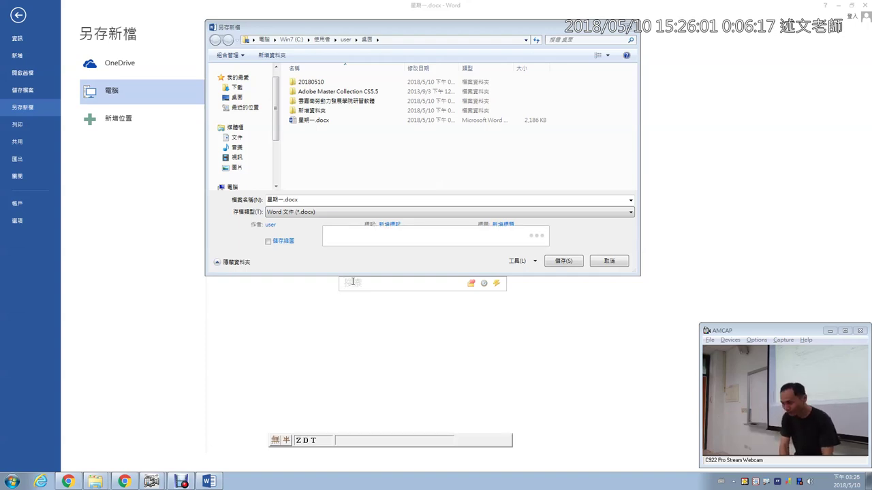
{"action": "type", "text": "面"}
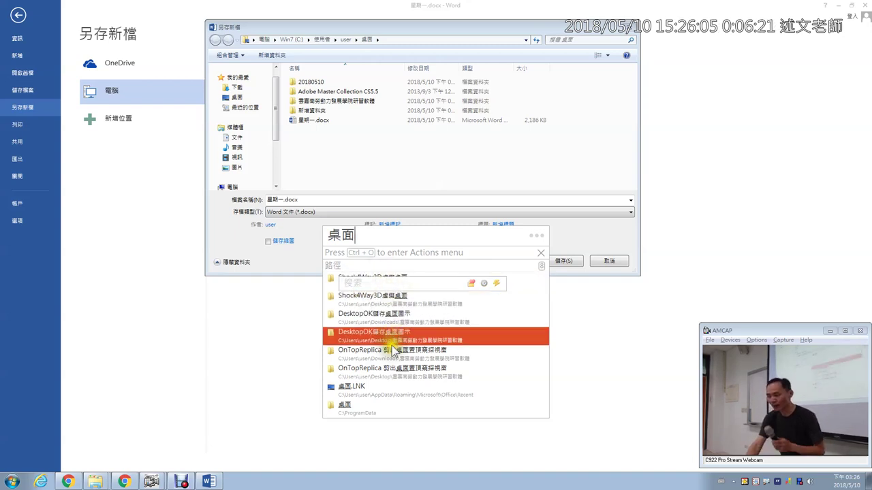
Step: Open the 桌面.LNK search result, close its folder window, and save the document again as 星期一.docx on the desktop
{"action": "left_click", "coordinate": [390, 393]}
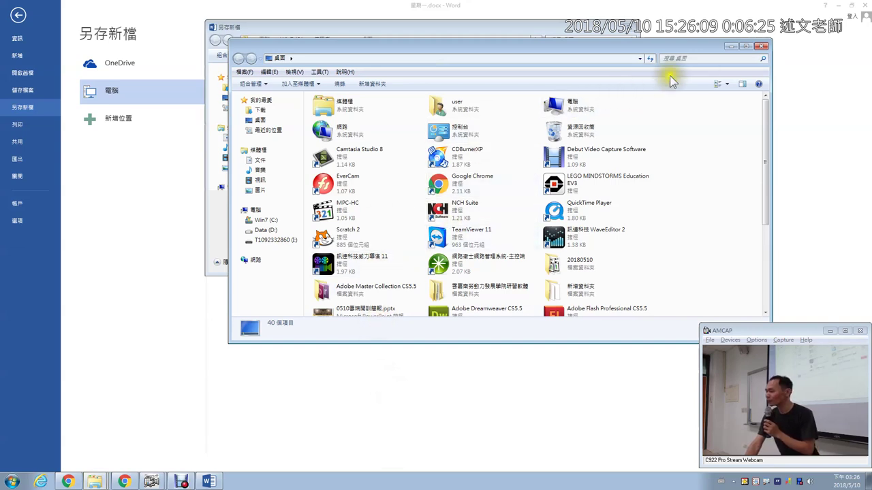
{"action": "left_click", "coordinate": [761, 45]}
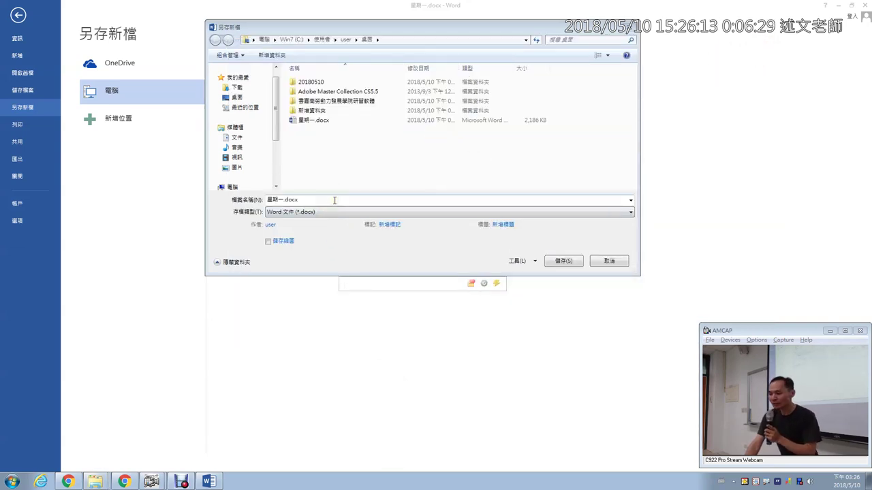
{"action": "left_click", "coordinate": [561, 260]}
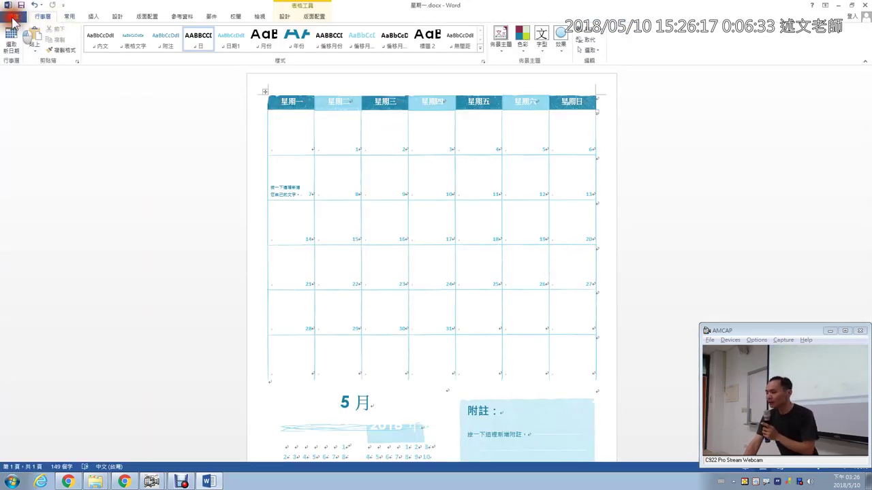
Step: Bring up the Open dialog at the desktop folder to view its attached Listary search bar, and cancel the dialog
{"action": "left_click", "coordinate": [13, 18]}
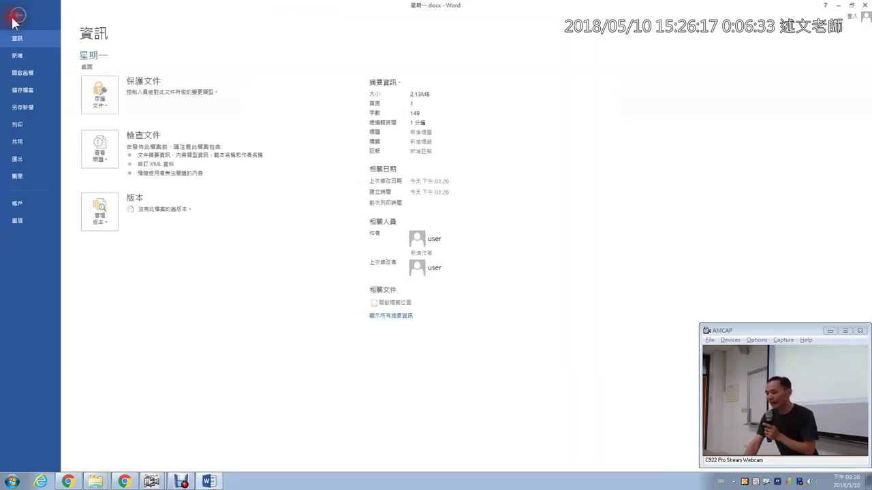
{"action": "left_click", "coordinate": [27, 74]}
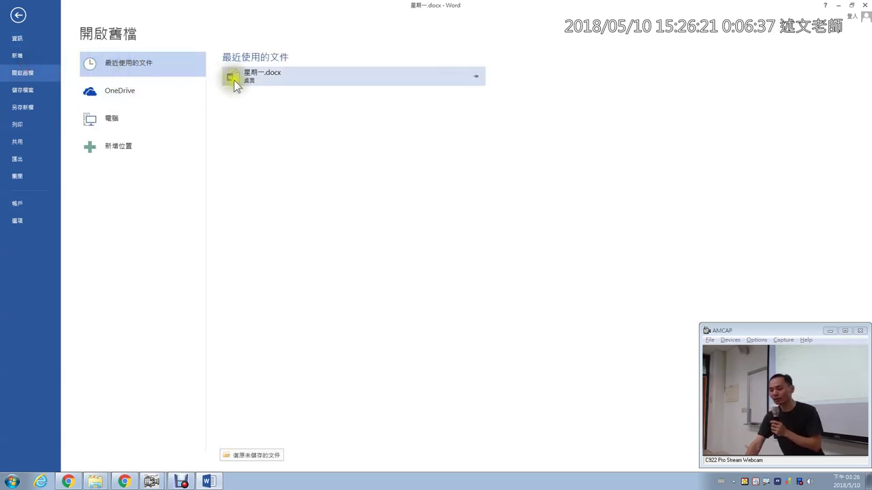
{"action": "left_click", "coordinate": [128, 120]}
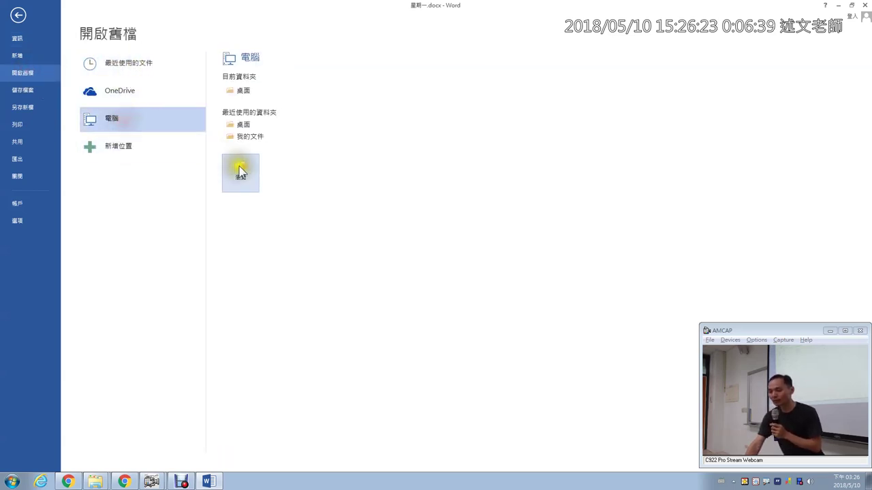
{"action": "left_click", "coordinate": [240, 173]}
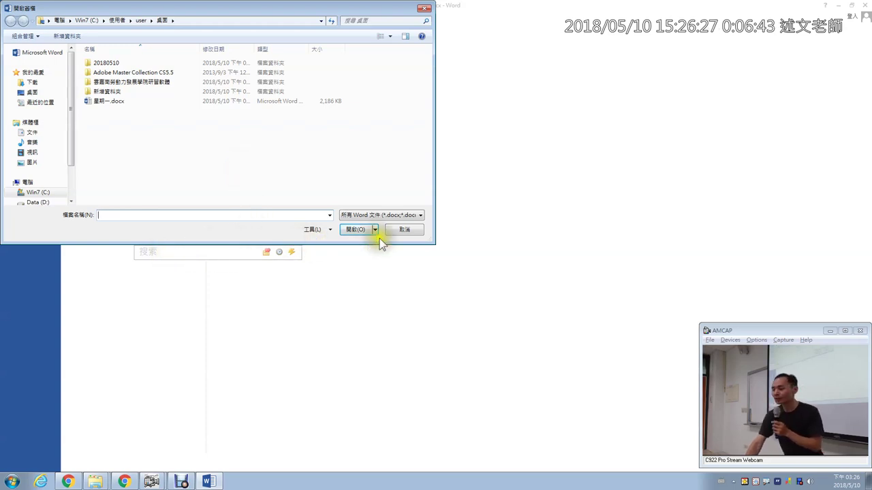
{"action": "left_click_drag", "start_coordinate": [188, 12], "coordinate": [369, 90]}
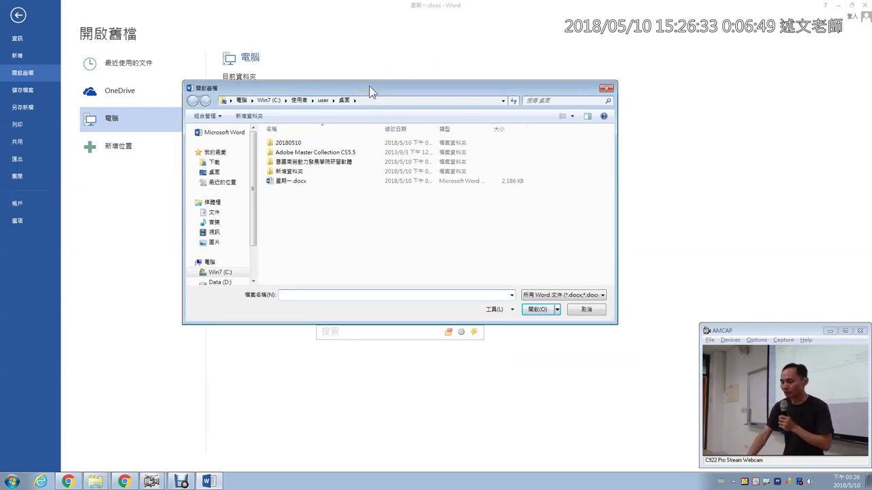
{"action": "left_click", "coordinate": [579, 311]}
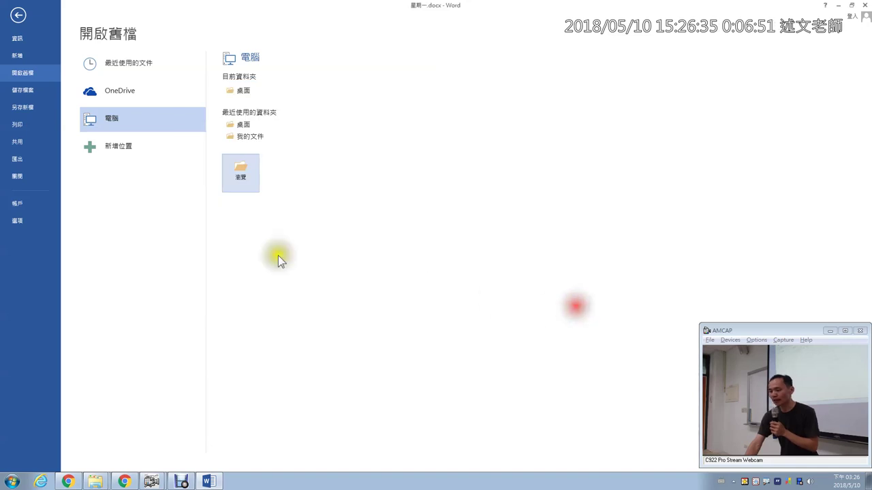
Step: Create a new blank document and bring up its Save As dialog for choosing a folder on the computer
{"action": "left_click", "coordinate": [106, 148]}
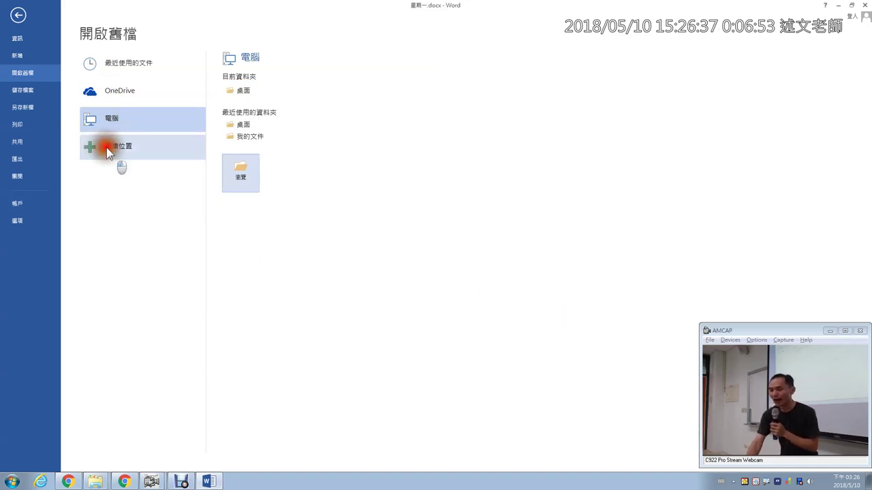
{"action": "left_click", "coordinate": [21, 54]}
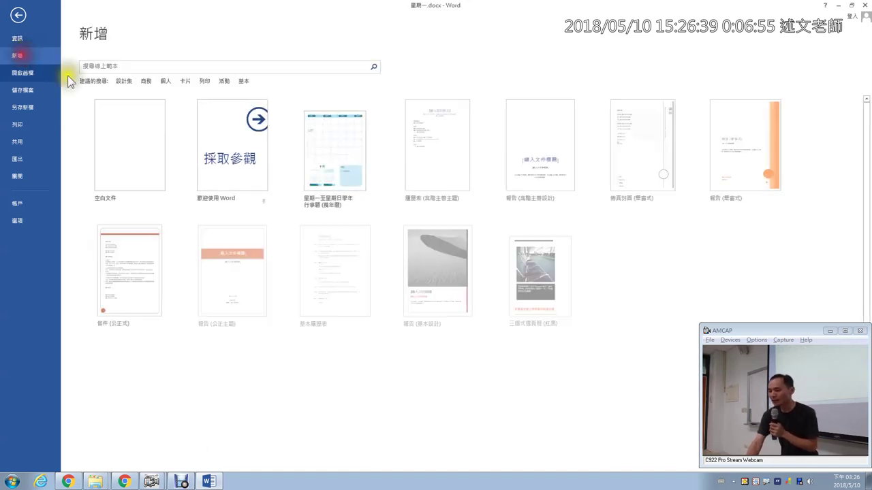
{"action": "left_click", "coordinate": [126, 156]}
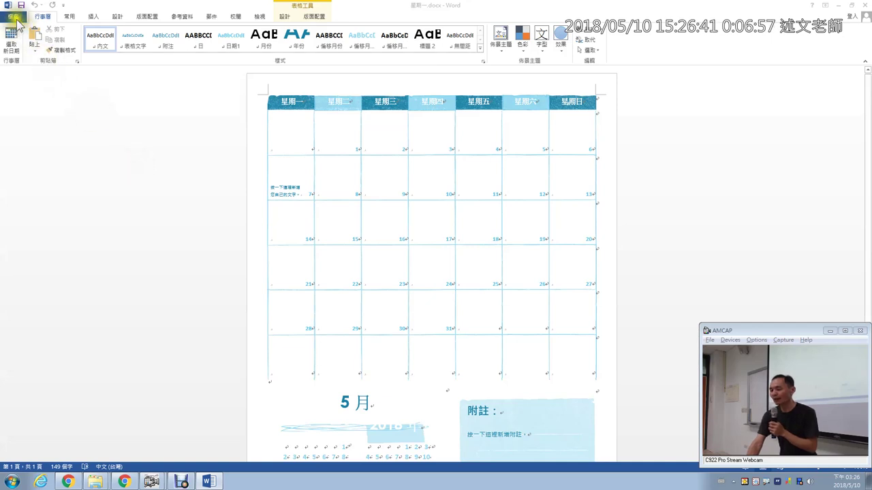
{"action": "left_click", "coordinate": [13, 16]}
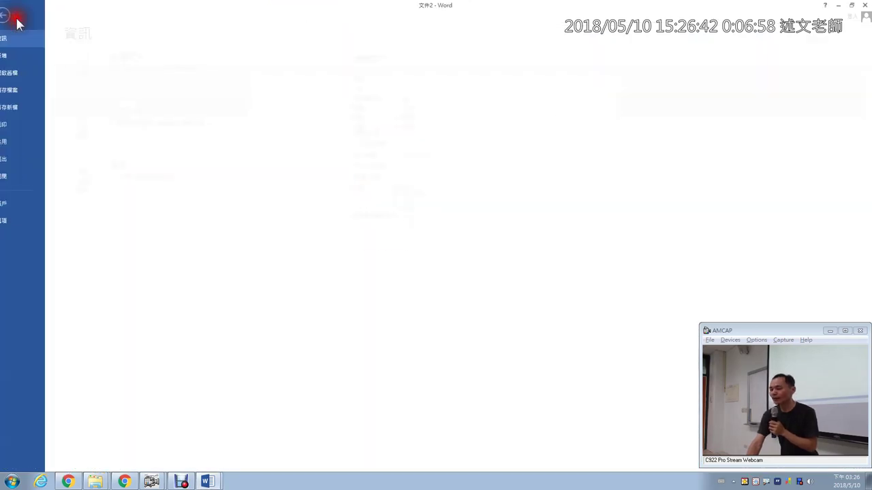
{"action": "left_click", "coordinate": [22, 90]}
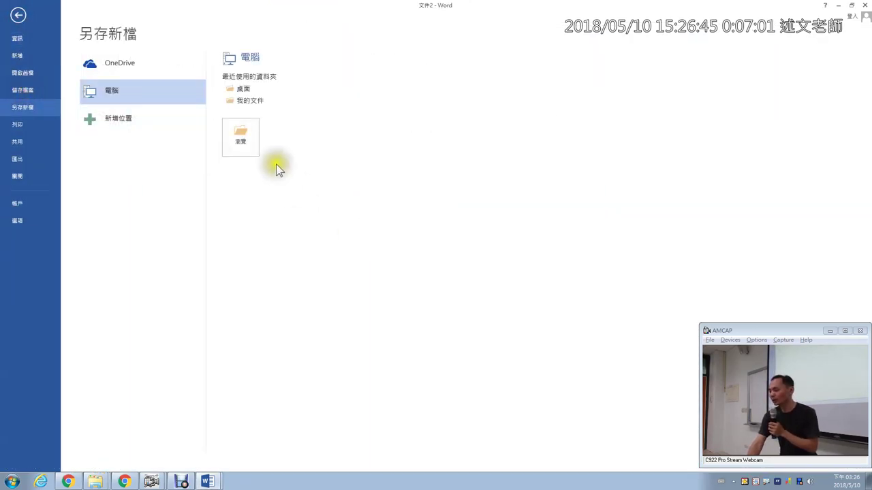
{"action": "left_click", "coordinate": [241, 136]}
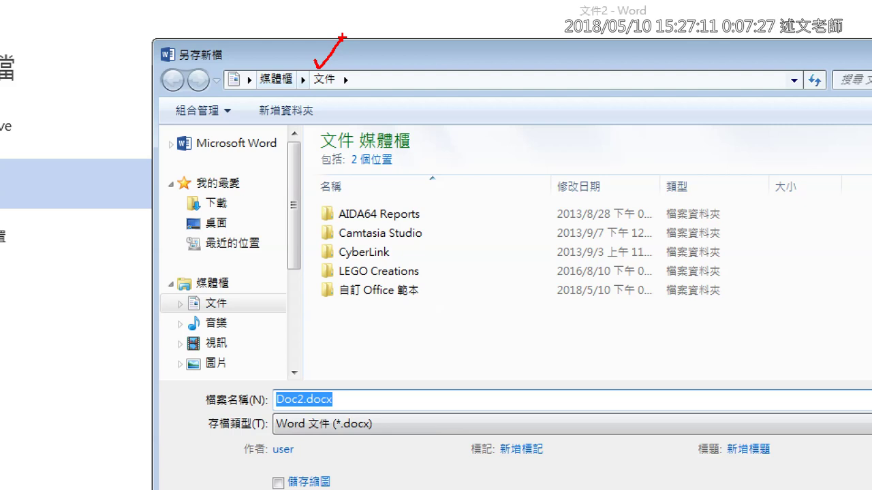
{"action": "mouse_move", "coordinate": [368, 103]}
{"action": "left_mouse_down"}
{"action": "mouse_move", "coordinate": [316, 123]}
{"action": "mouse_move", "coordinate": [354, 198]}
{"action": "mouse_move", "coordinate": [355, 103]}
{"action": "left_mouse_up"}
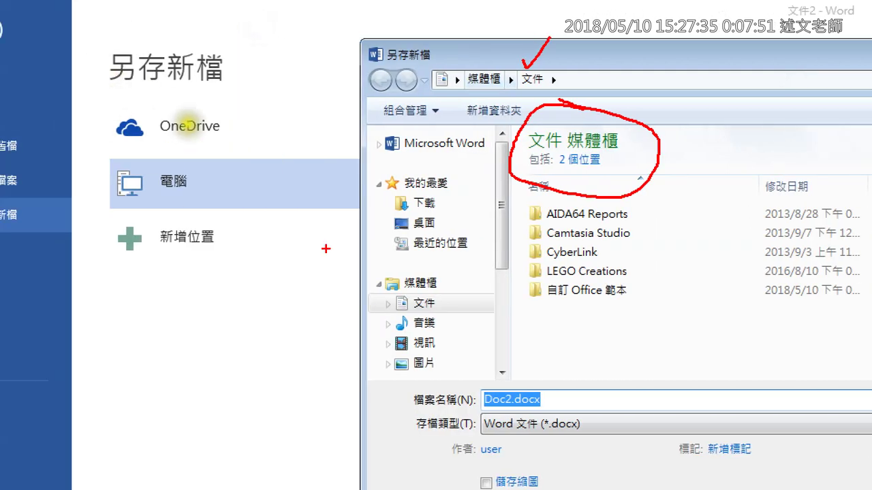
{"action": "left_click", "coordinate": [220, 195]}
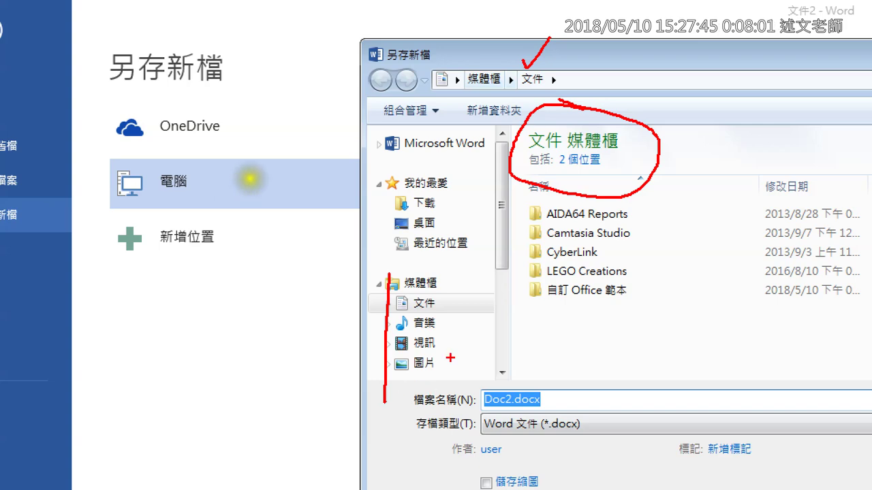
{"action": "left_click_drag", "start_coordinate": [538, 204], "coordinate": [568, 246]}
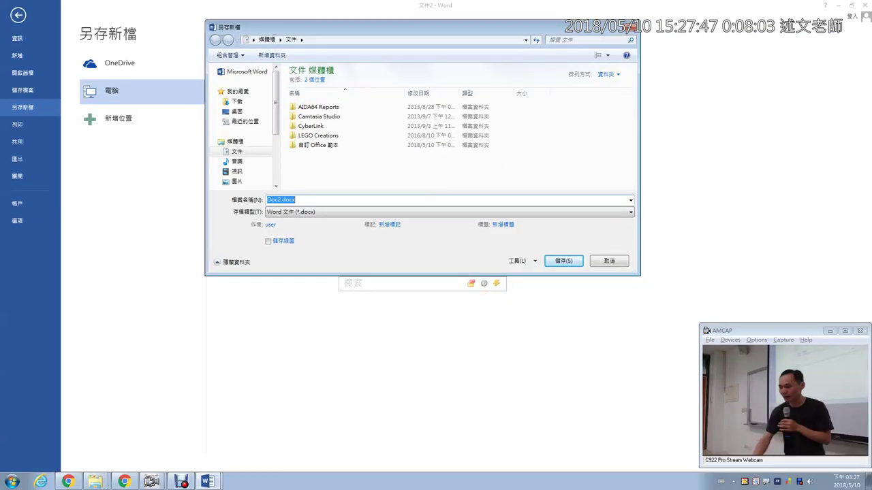
Step: Set the save location to the Scratch遊戲程式設計_207 folder on the Data (D:) drive
{"action": "left_click_drag", "start_coordinate": [275, 95], "coordinate": [271, 181]}
{"action": "left_click", "coordinate": [246, 159]}
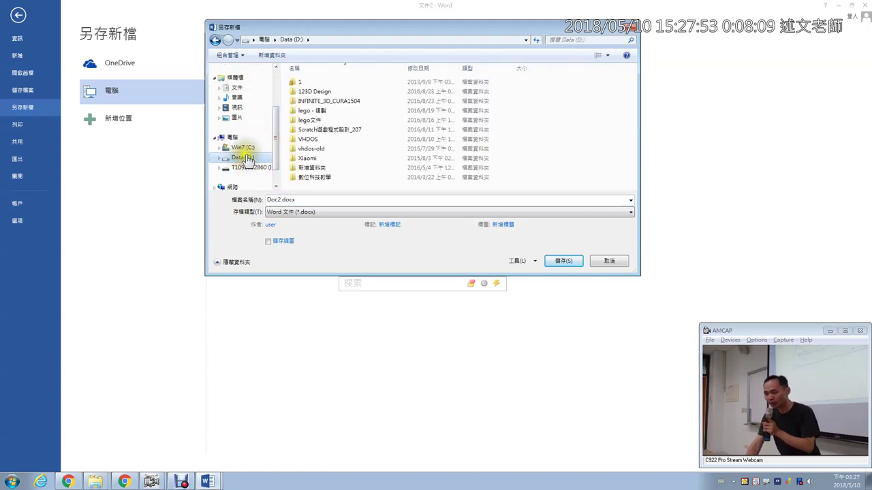
{"action": "double_click", "coordinate": [298, 130]}
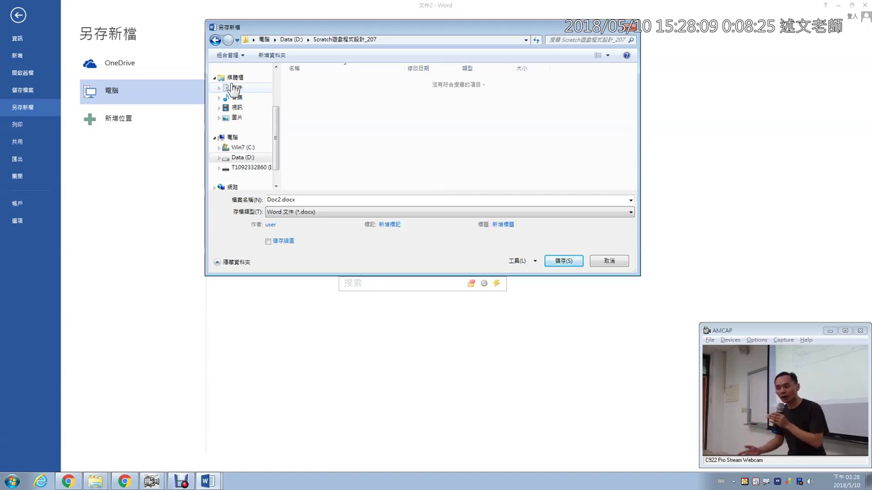
Step: Cancel the Save As dialog and minimize both Word windows and the 20180510 folder window to show the desktop
{"action": "left_click", "coordinate": [603, 263]}
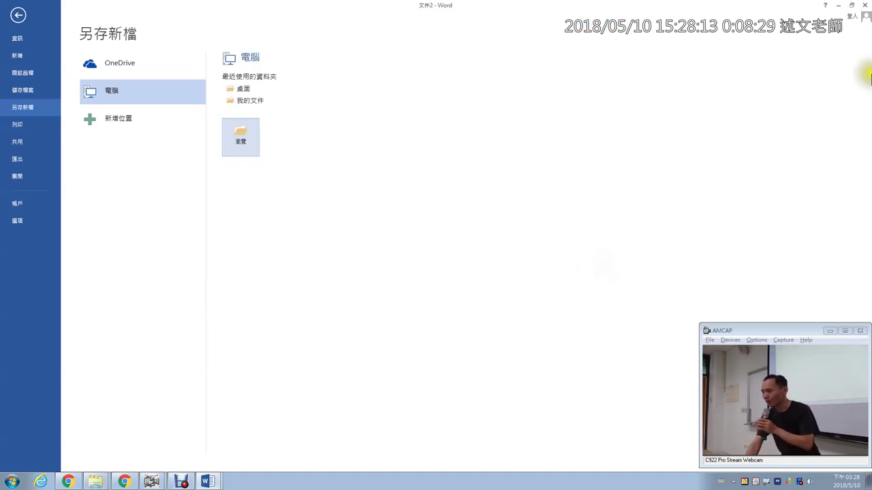
{"action": "left_click", "coordinate": [847, 14]}
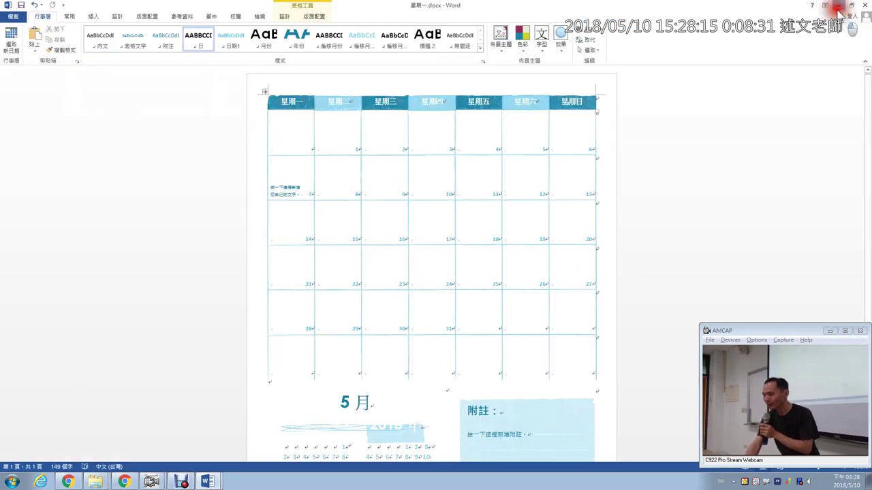
{"action": "left_click", "coordinate": [839, 13]}
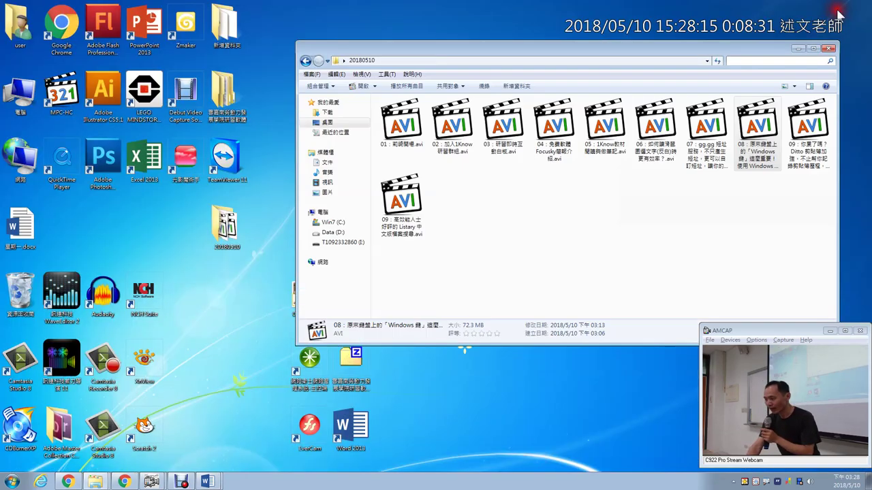
{"action": "left_click", "coordinate": [796, 48]}
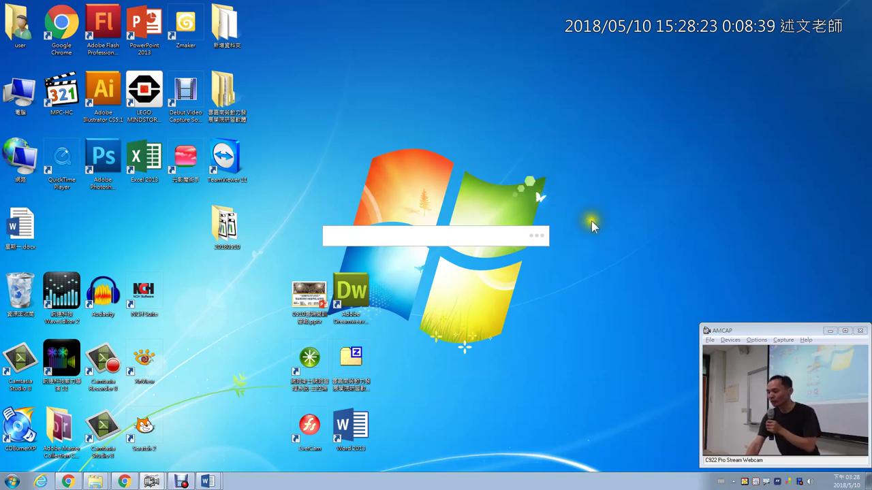
Step: Open Listary's option settings from its desktop search bar and show the 選單 page with the 最愛 menu
{"action": "mouse_move", "coordinate": [535, 242]}
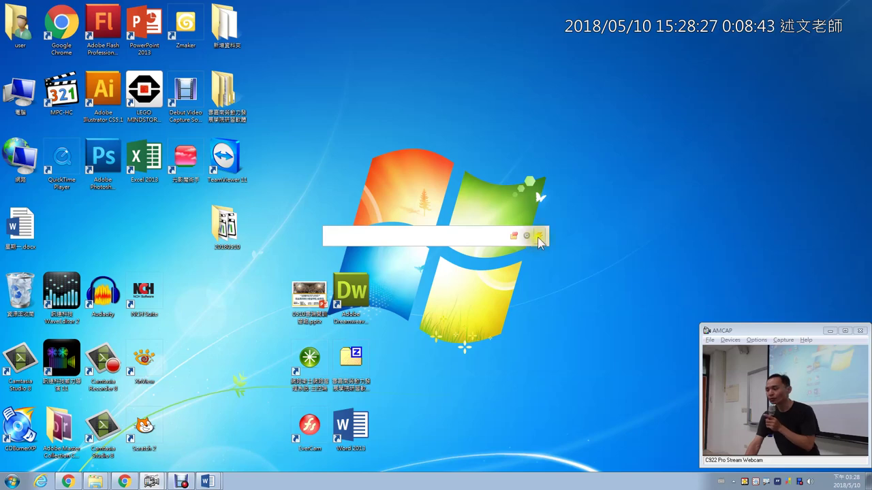
{"action": "left_click", "coordinate": [538, 238]}
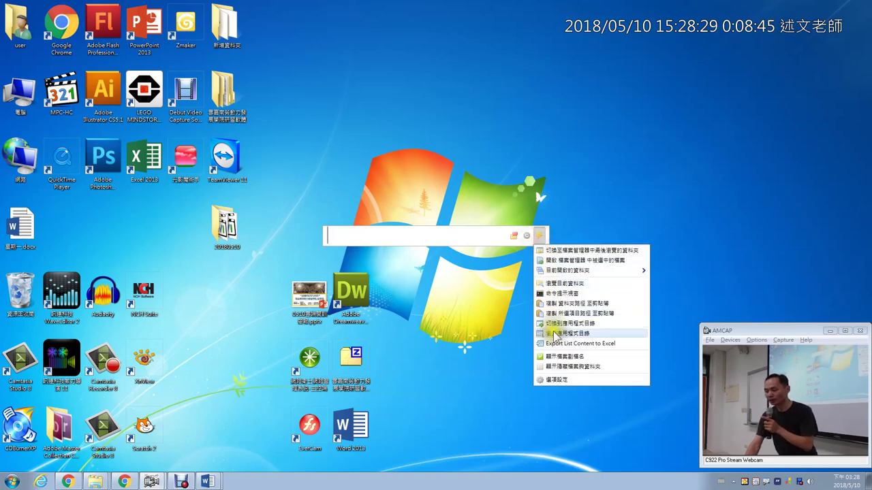
{"action": "left_click", "coordinate": [560, 379]}
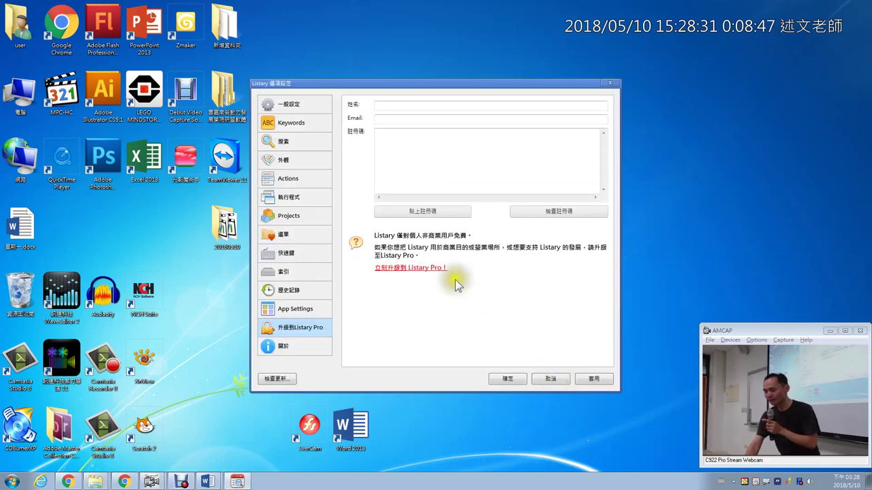
{"action": "left_click", "coordinate": [296, 235]}
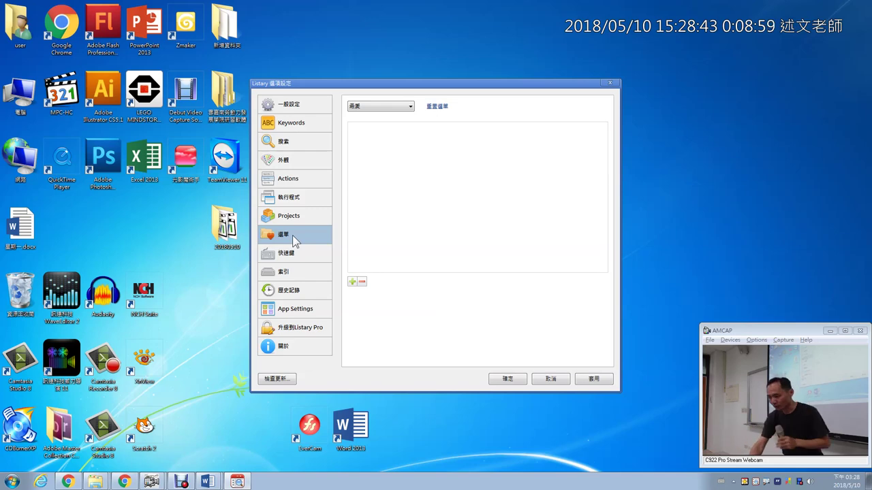
Step: Review the item types that can be added, and add the desktop folder 20180510 to the 最愛 menu
{"action": "left_click", "coordinate": [353, 282]}
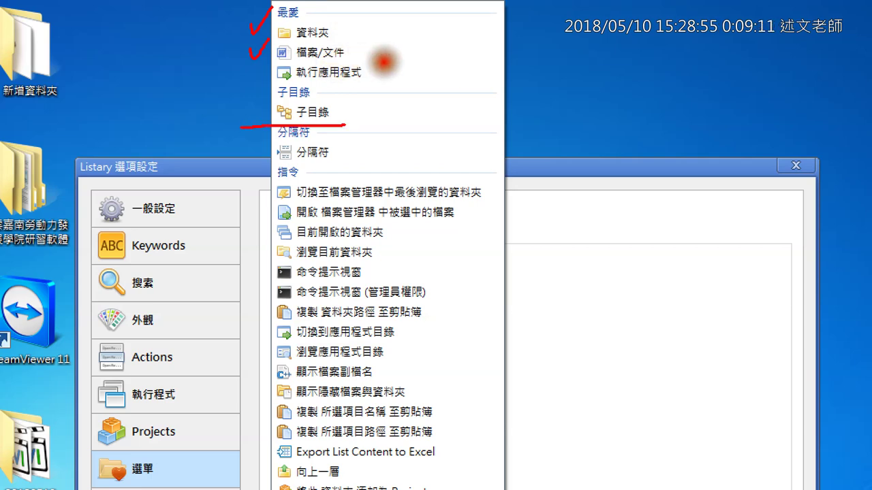
{"action": "key", "text": "Escape"}
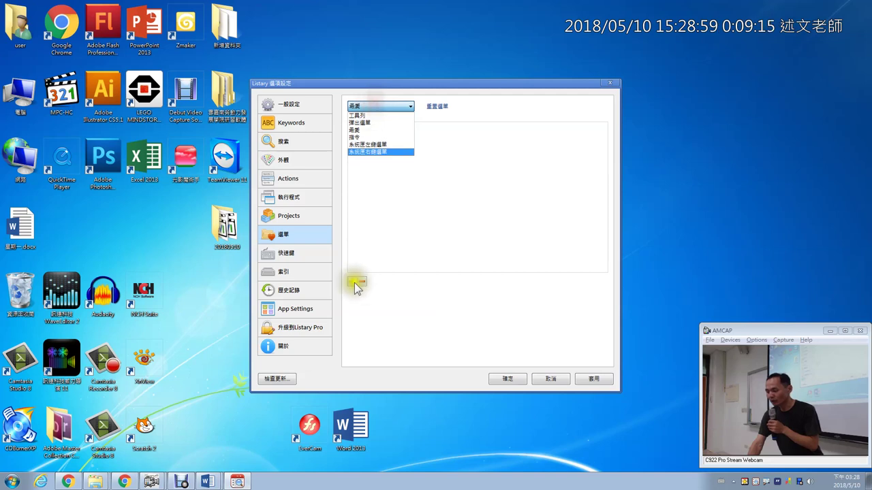
{"action": "left_click", "coordinate": [353, 284]}
{"action": "left_click", "coordinate": [354, 284]}
{"action": "left_click", "coordinate": [368, 16]}
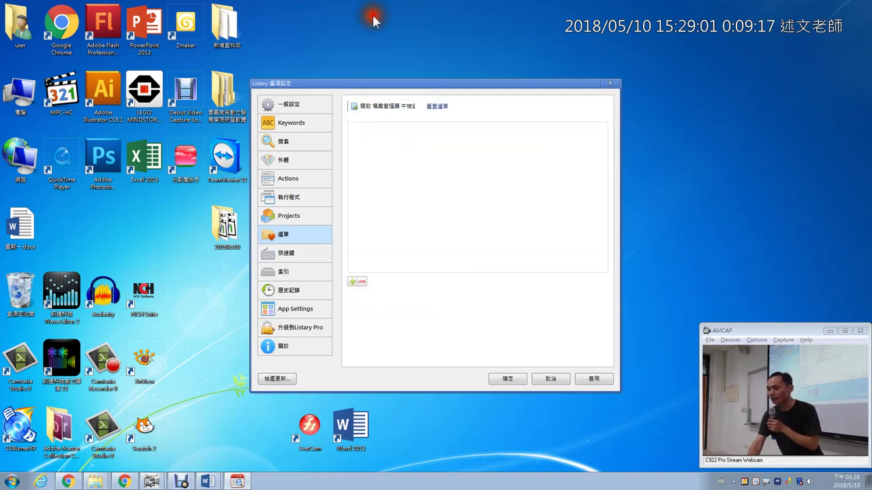
{"action": "left_click", "coordinate": [401, 260]}
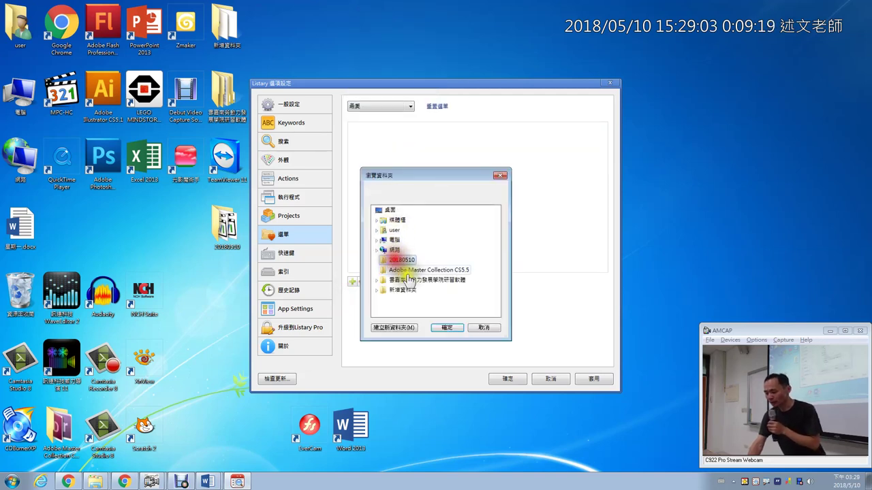
{"action": "left_click", "coordinate": [438, 327]}
Step: Add the 雲嘉南勞動力發展學院研習軟體 folder from the user's Downloads folder to the 最愛 menu
{"action": "left_click", "coordinate": [353, 282]}
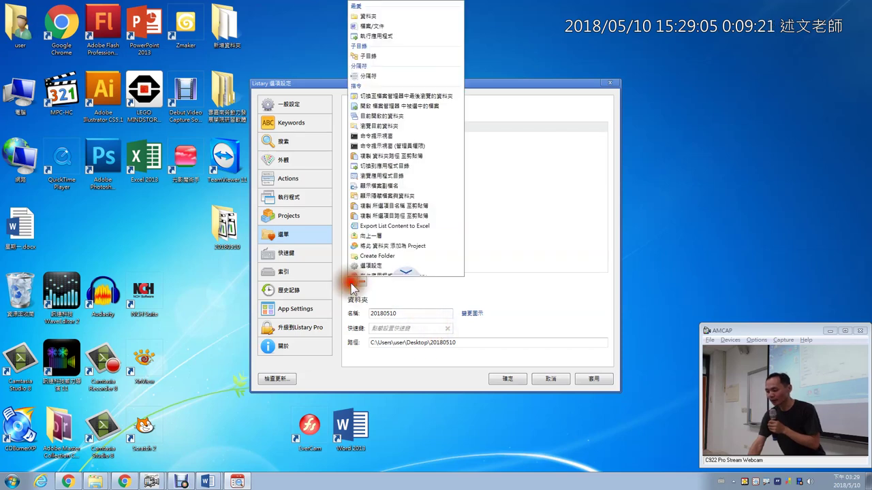
{"action": "left_click", "coordinate": [367, 13]}
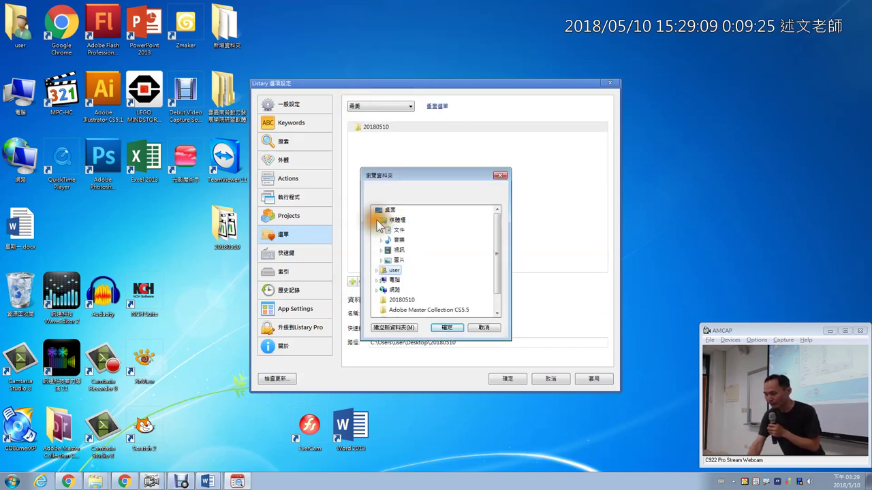
{"action": "left_click", "coordinate": [378, 230]}
{"action": "left_click", "coordinate": [380, 260]}
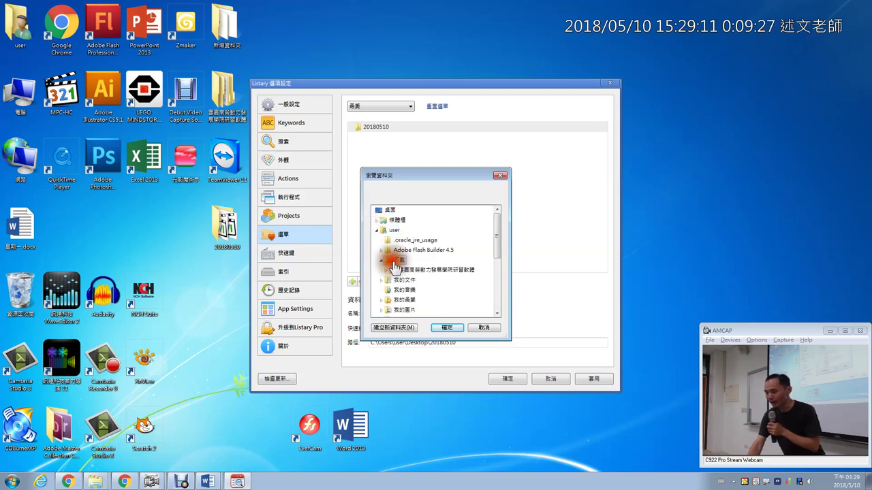
{"action": "left_click", "coordinate": [447, 327]}
Step: Add the desktop folder 新增資料夾 to the 最愛 menu
{"action": "left_click", "coordinate": [352, 282]}
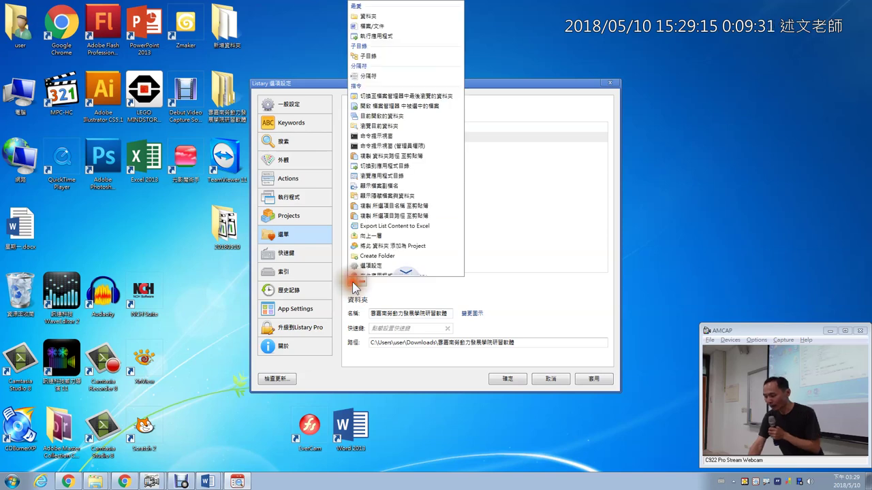
{"action": "left_click", "coordinate": [366, 11]}
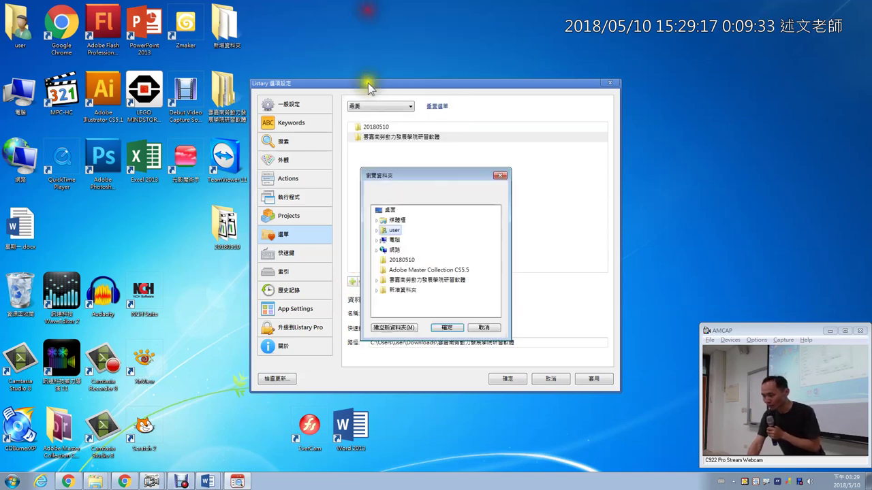
{"action": "double_click", "coordinate": [401, 291]}
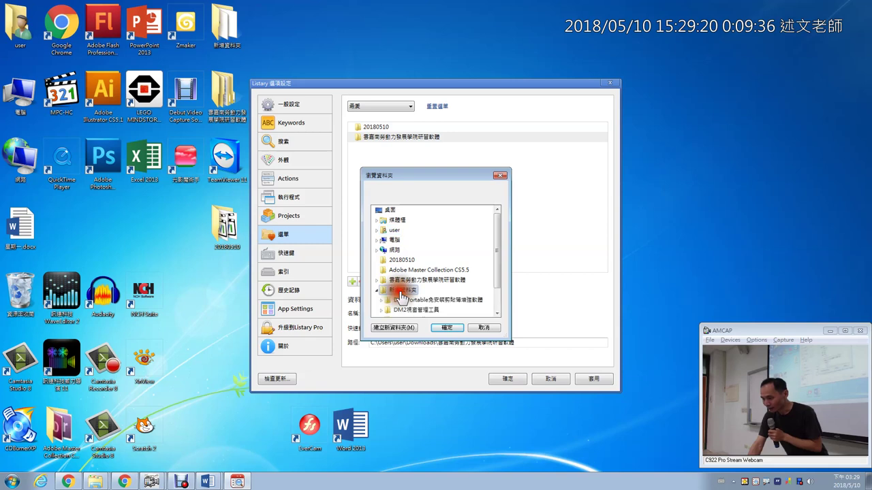
{"action": "left_click", "coordinate": [446, 327]}
Step: Add a separator (分隔符) directly below 20180510 in the 最愛 menu and save the Listary options
{"action": "left_click", "coordinate": [352, 281]}
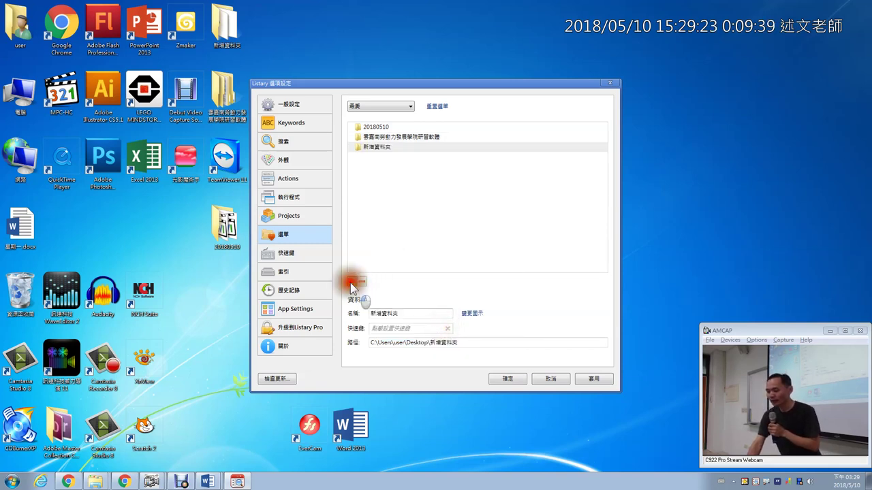
{"action": "left_click", "coordinate": [386, 74]}
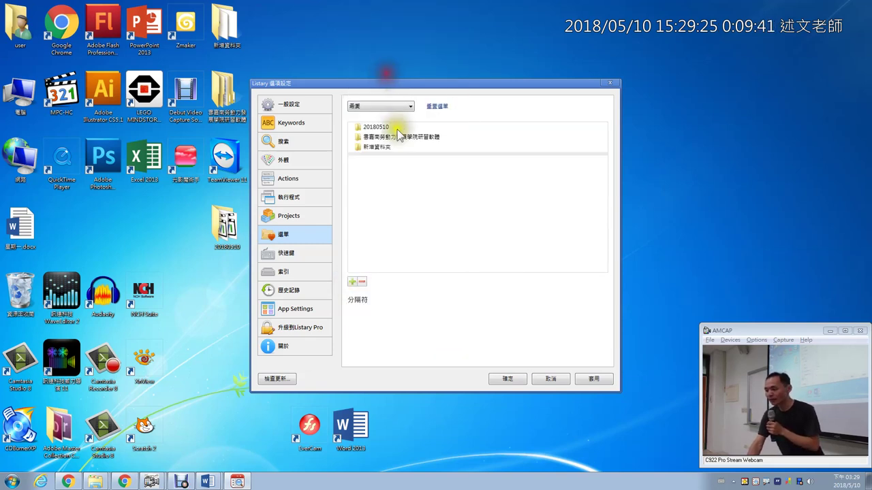
{"action": "left_click_drag", "start_coordinate": [401, 154], "coordinate": [382, 135]}
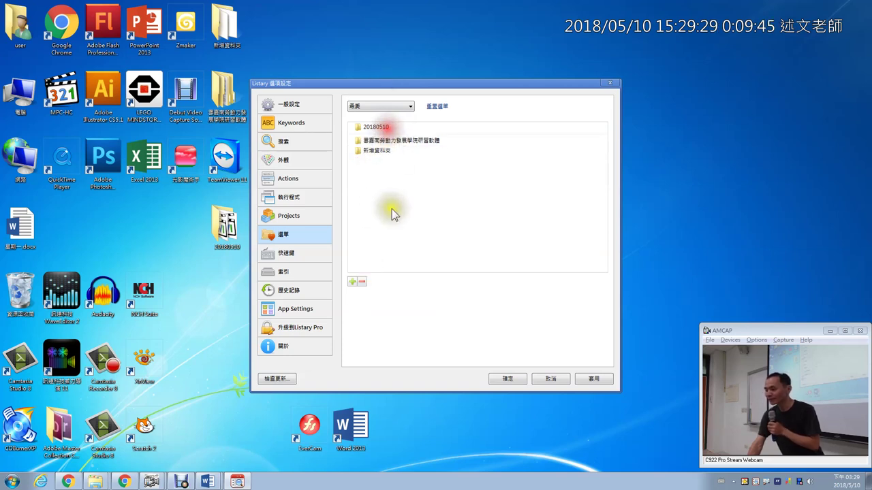
{"action": "left_click", "coordinate": [412, 133]}
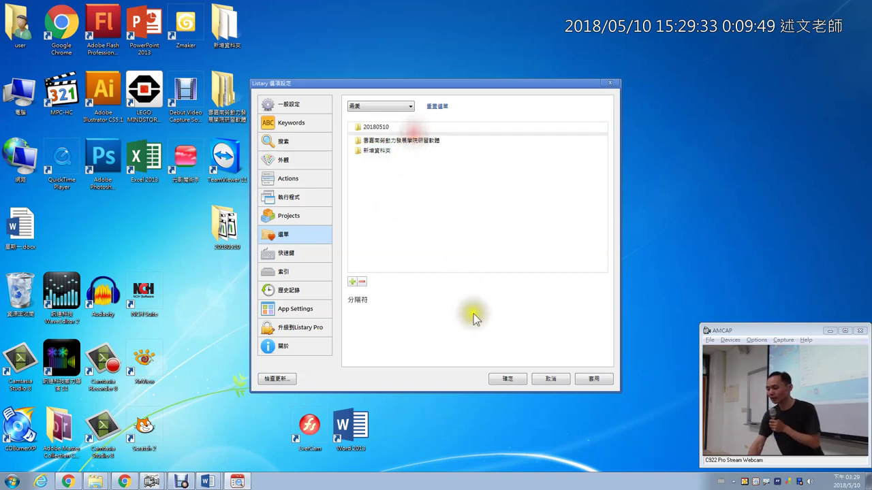
{"action": "left_click", "coordinate": [508, 379]}
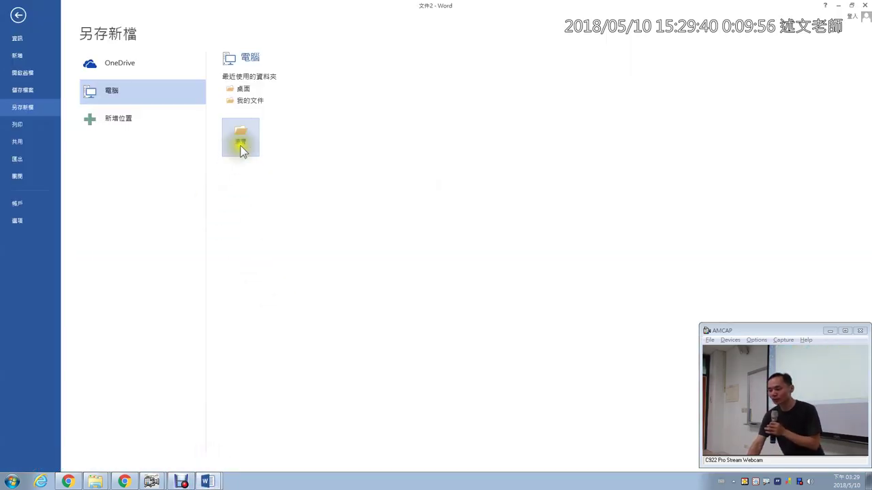
Step: Bring up Word's Save As dialog and set its location to the favorite 雲嘉南勞動力發展學院研習軟體 folder's PointerStick虛擬教鞭 subfolder through Listary
{"action": "left_click", "coordinate": [240, 147]}
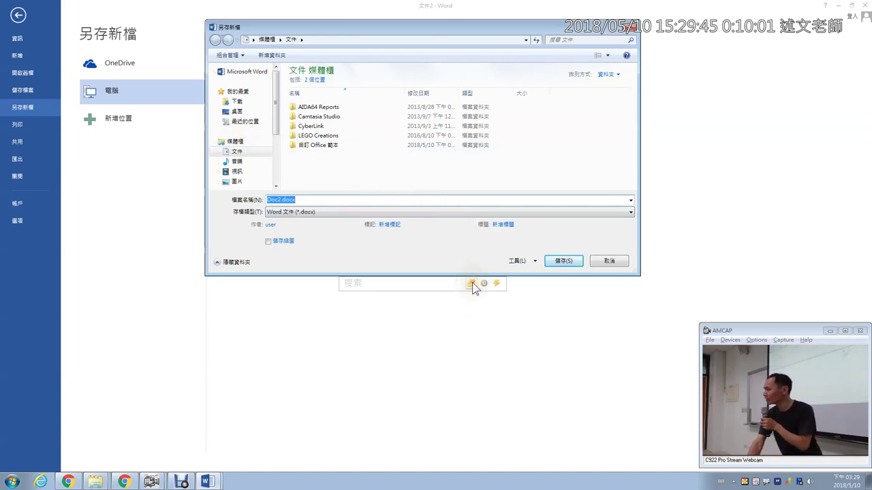
{"action": "left_click", "coordinate": [473, 283]}
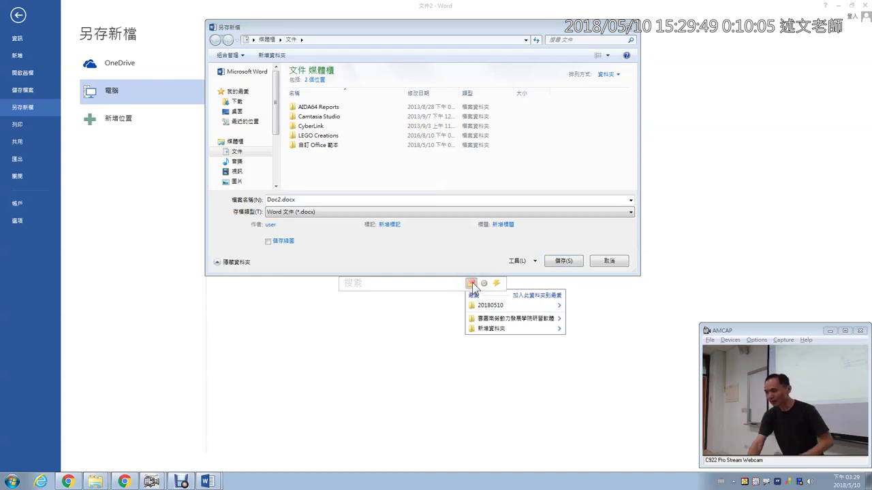
{"action": "left_click", "coordinate": [484, 306]}
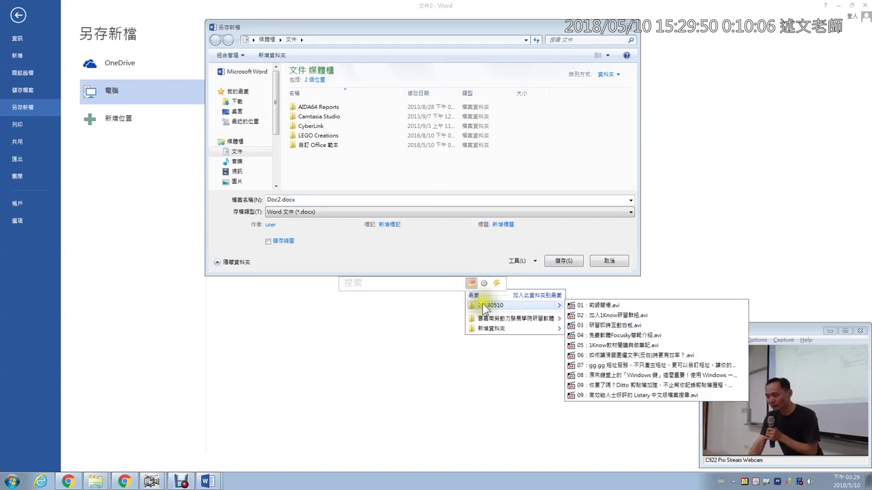
{"action": "left_click", "coordinate": [549, 318]}
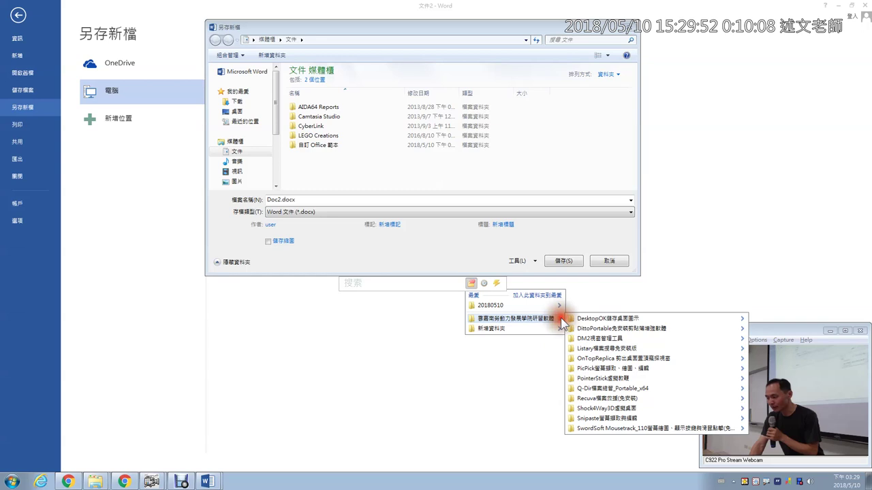
{"action": "left_click", "coordinate": [742, 319]}
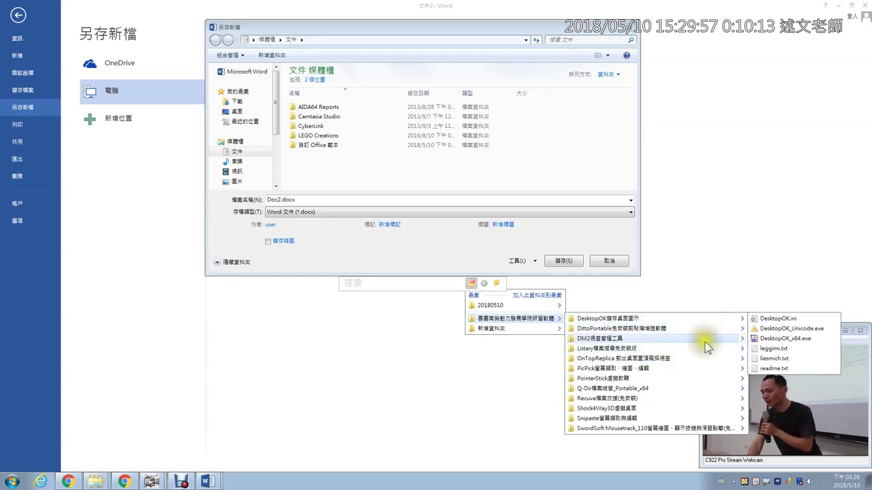
{"action": "left_click", "coordinate": [639, 378]}
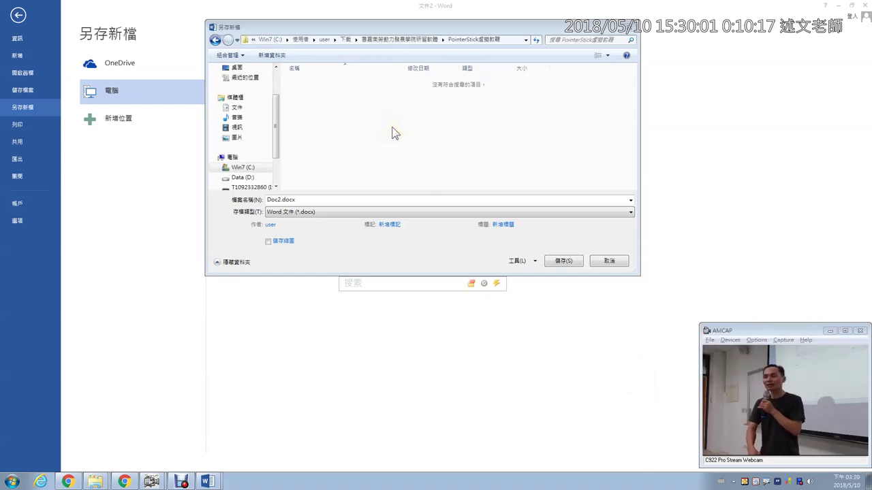
Step: Look through the dialog's folder tree and Listary's favorite folder submenus, and bring up its history of recent folders and files
{"action": "left_click_drag", "start_coordinate": [278, 121], "coordinate": [278, 154]}
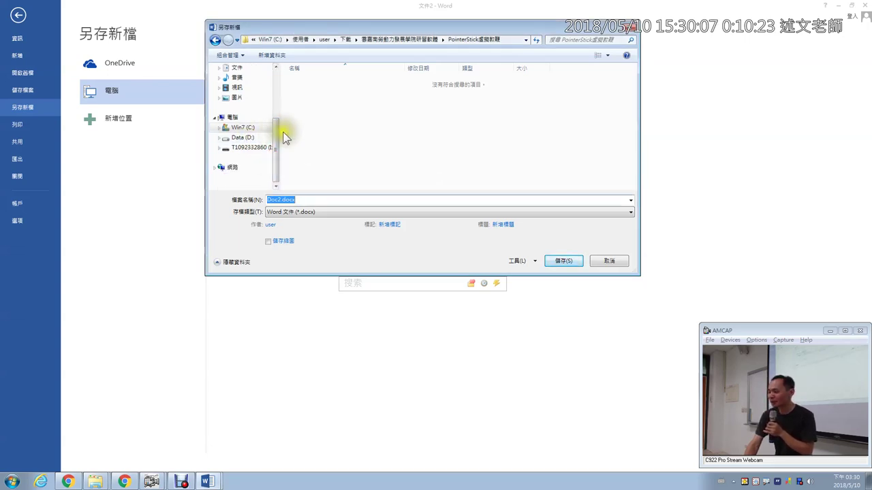
{"action": "left_click_drag", "start_coordinate": [279, 136], "coordinate": [280, 95]}
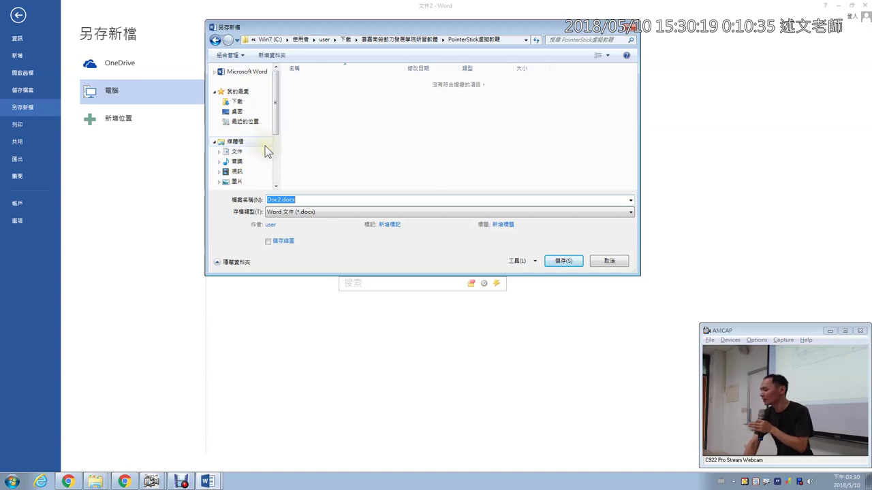
{"action": "left_click", "coordinate": [470, 283]}
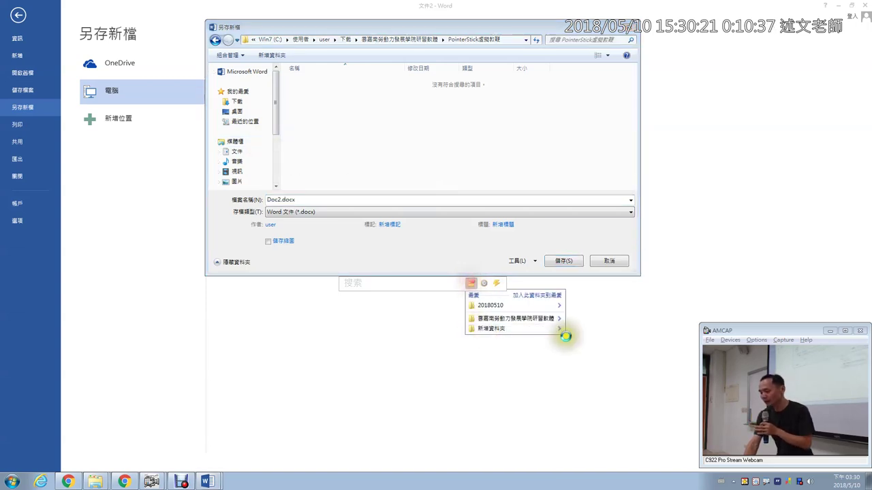
{"action": "mouse_move", "coordinate": [560, 330]}
{"action": "mouse_move", "coordinate": [726, 333]}
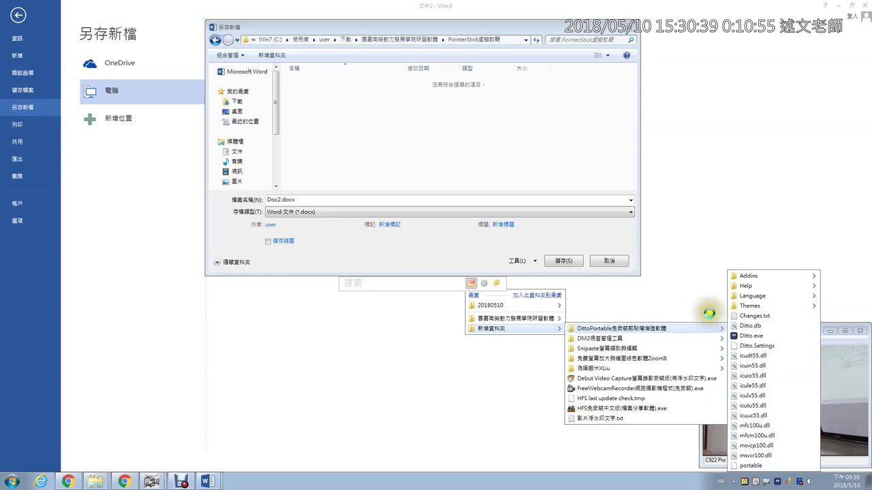
{"action": "mouse_move", "coordinate": [487, 320]}
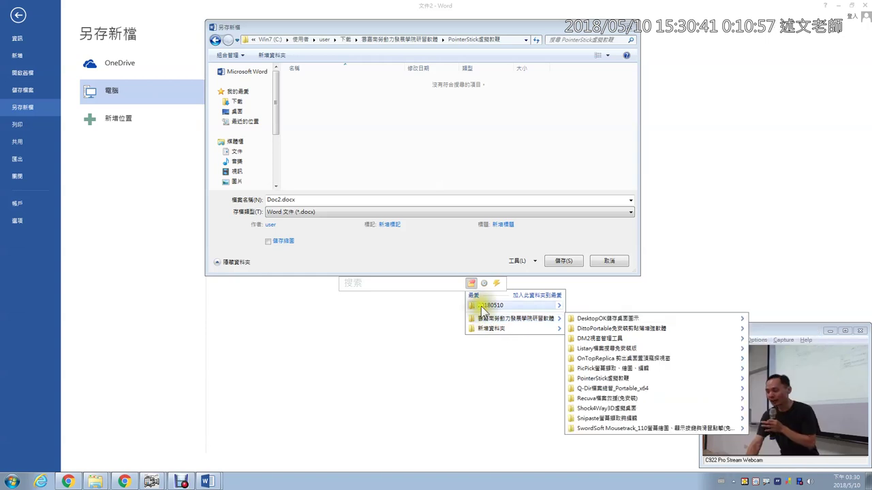
{"action": "left_click", "coordinate": [483, 284]}
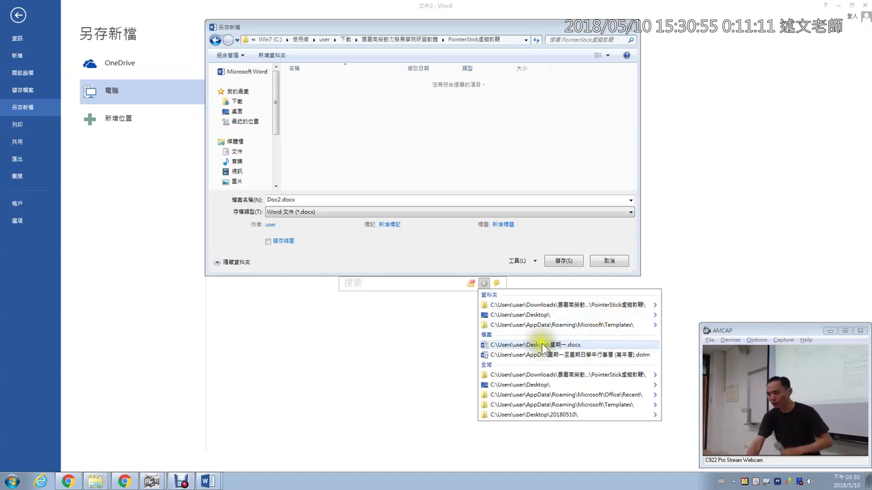
Step: Cancel the Save As dialog without saving the document and minimize Word to reach the desktop
{"action": "left_click", "coordinate": [609, 262]}
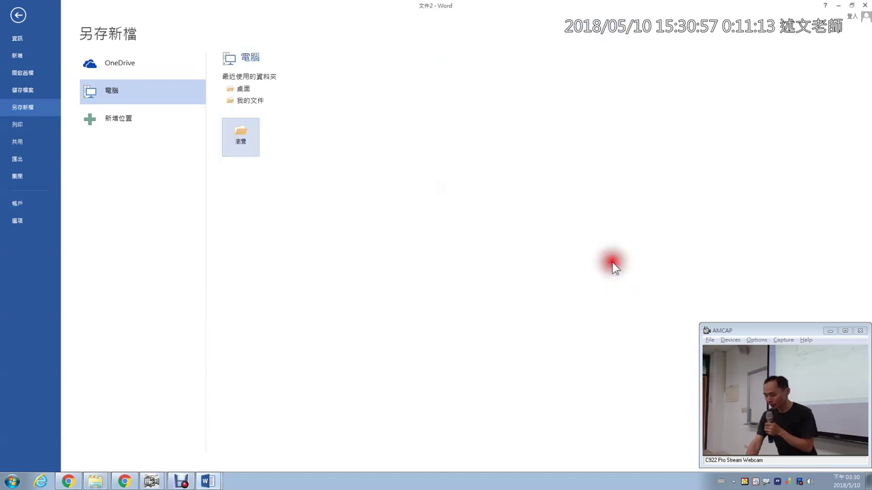
{"action": "left_click", "coordinate": [839, 5]}
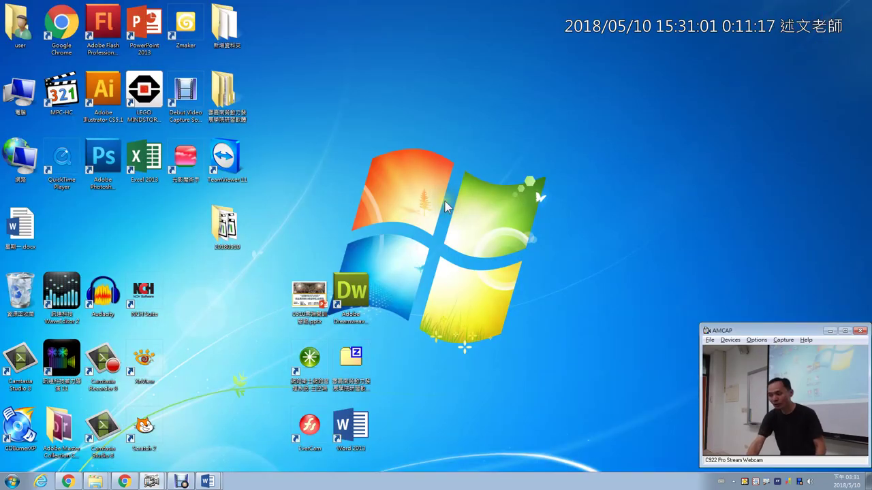
Step: Open the recent PointerStick虛擬教鞭 folder from Listary's history on the desktop, and close the folder window
{"action": "key", "text": "alt+space"}
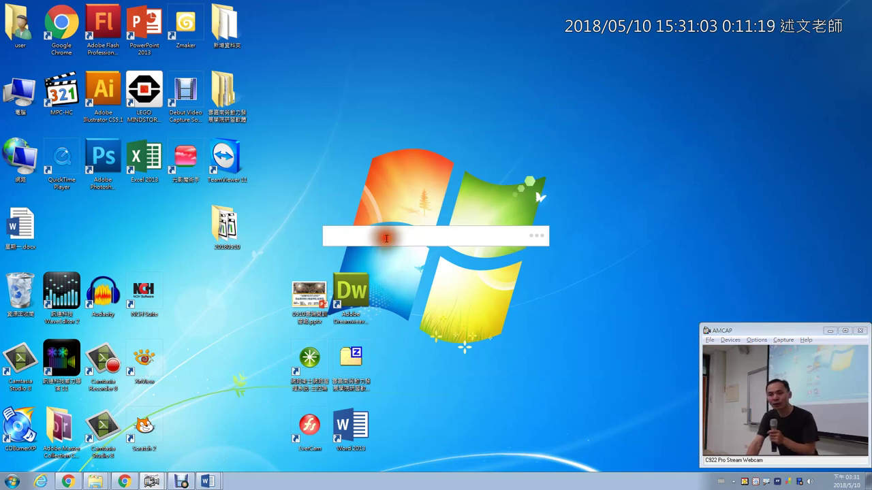
{"action": "left_click", "coordinate": [527, 242]}
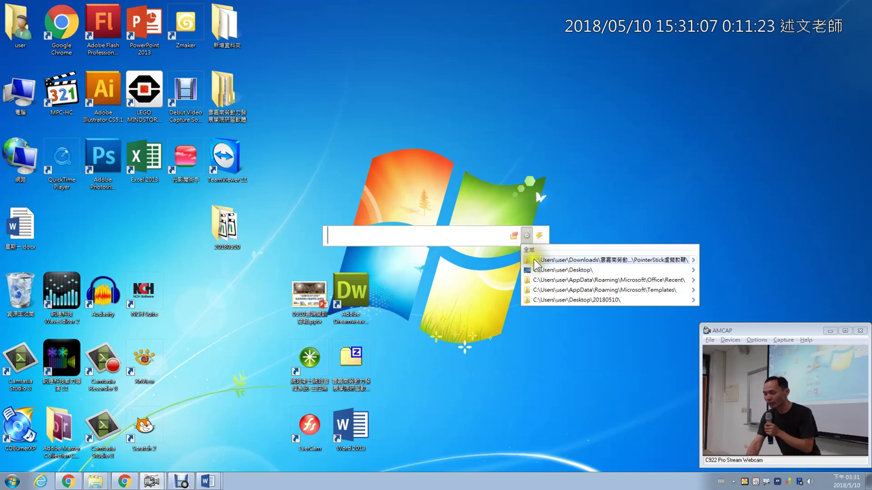
{"action": "left_click", "coordinate": [533, 269]}
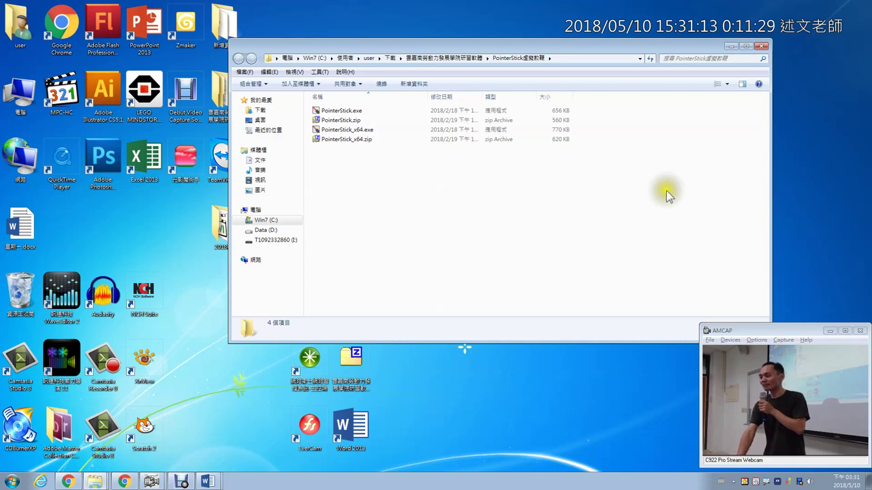
{"action": "left_click", "coordinate": [761, 46]}
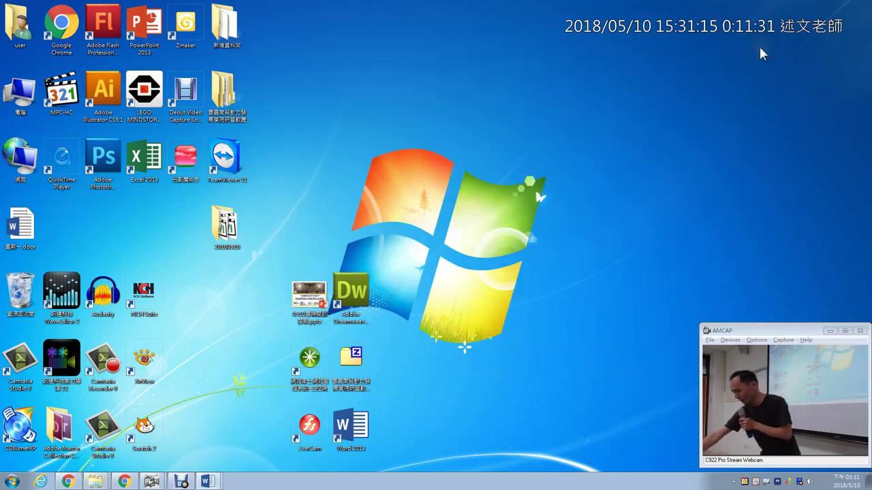